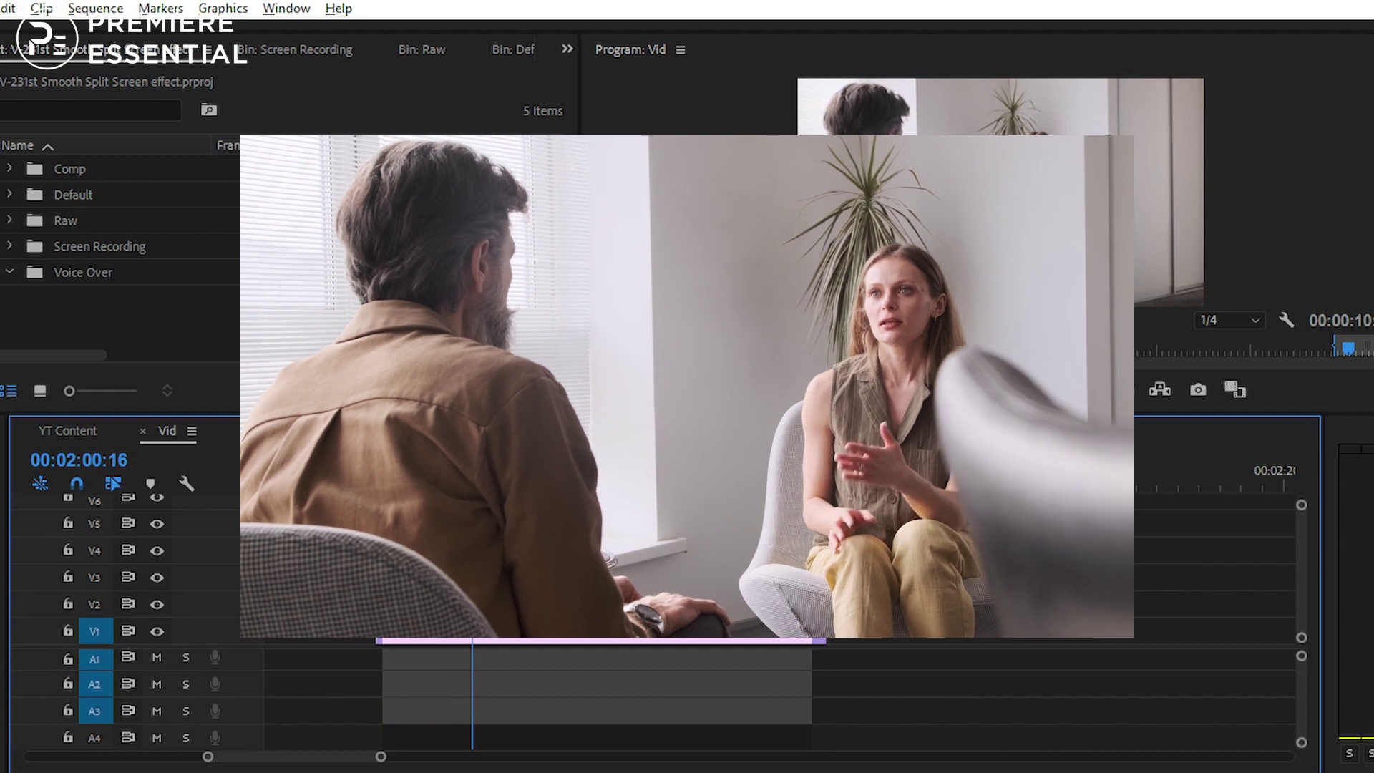
# Scrub through the footage to 00:02:01:03 and select the Raw Footage.mp4 clip on track V1
pyautogui.click(802, 485)
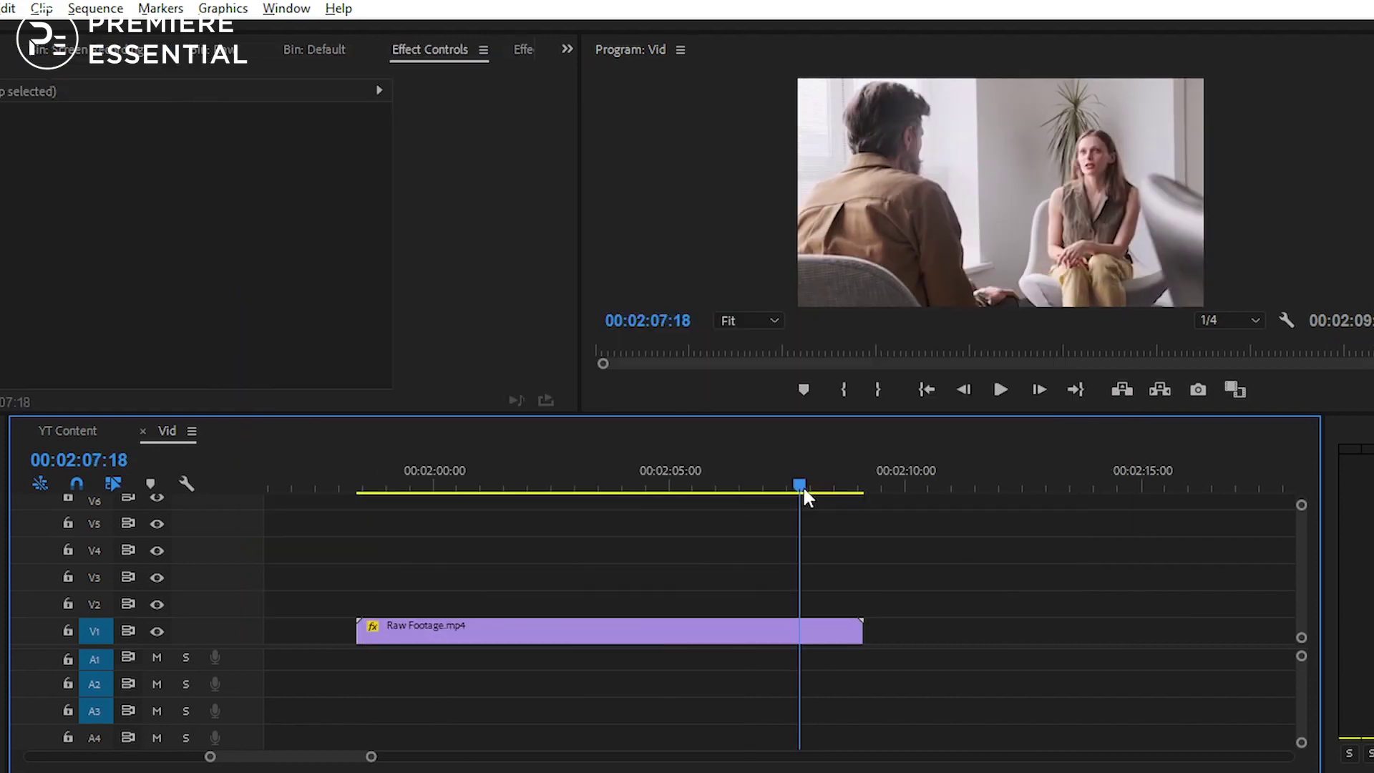
pyautogui.moveTo(801, 485); pyautogui.dragTo(488, 483)
pyautogui.scroll(-2, 615, 558)
pyautogui.scroll(2, 508, 544)
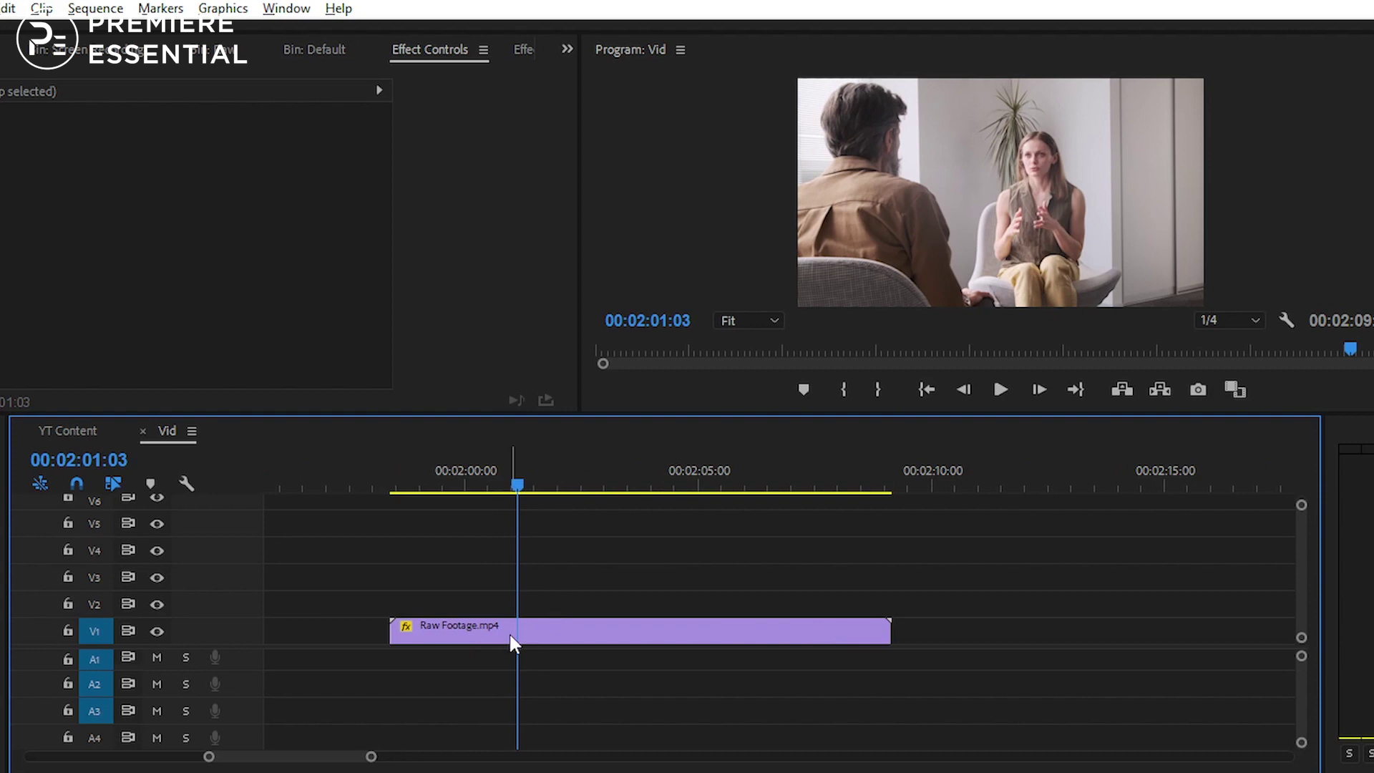
pyautogui.moveTo(510, 635)
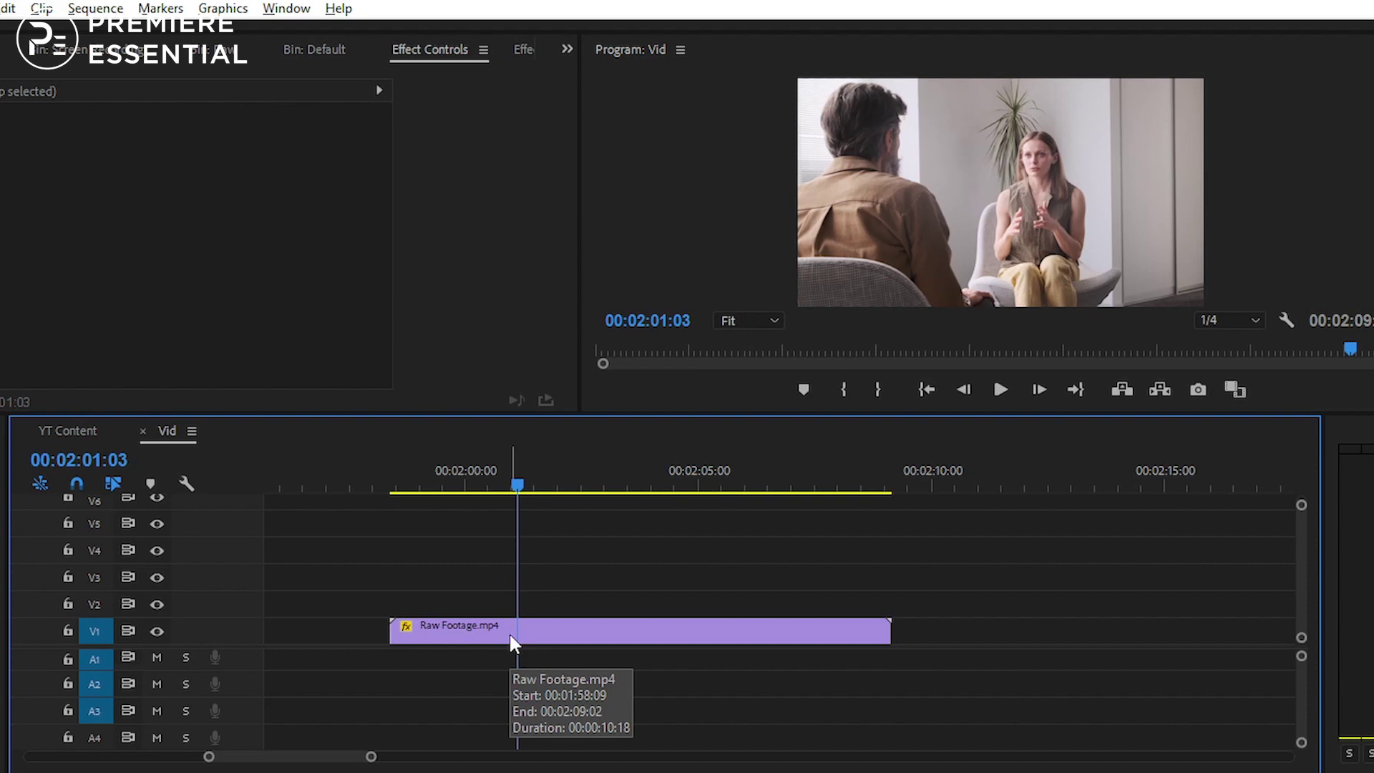
pyautogui.click(511, 634)
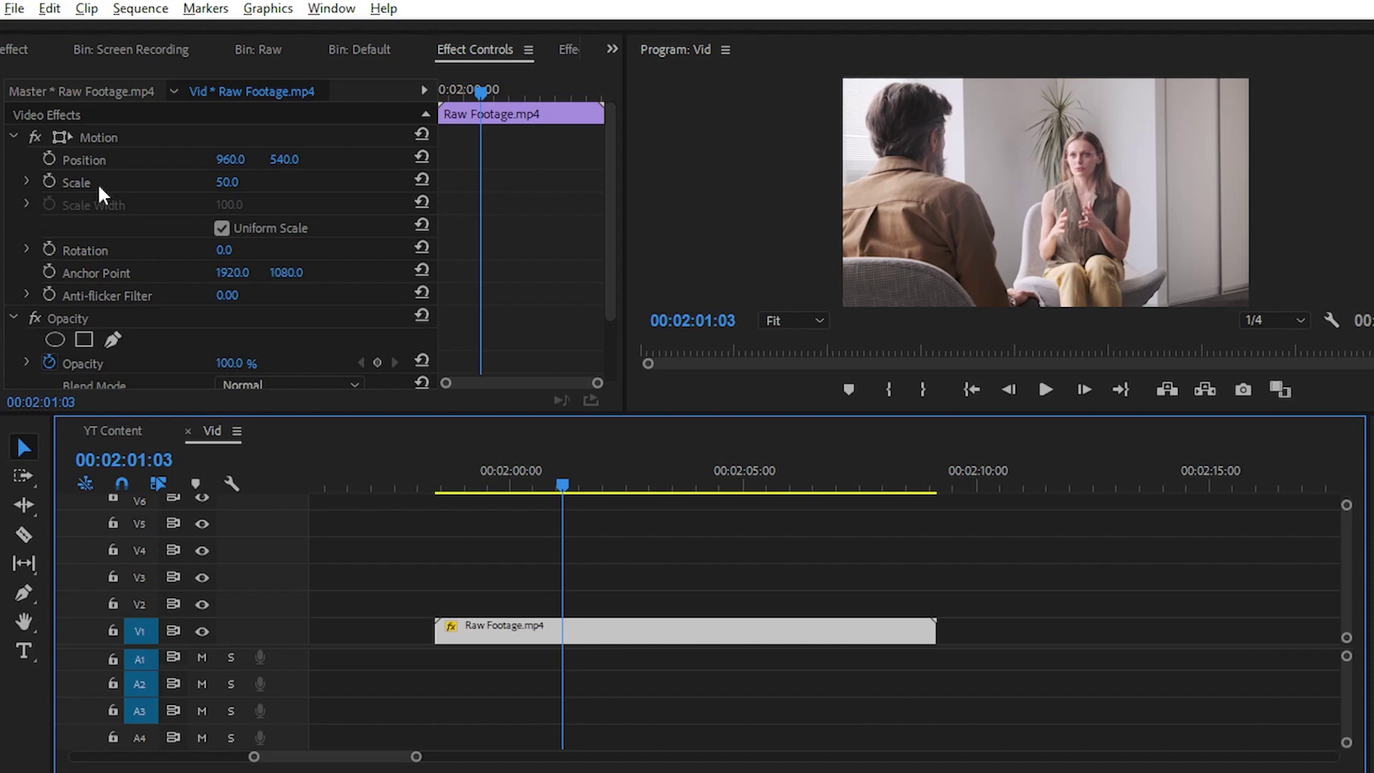
# Enable Position keyframing on the selected clip at 00:01:59:13 to set the slide's starting keyframe
pyautogui.scroll(-2, 610, 528)
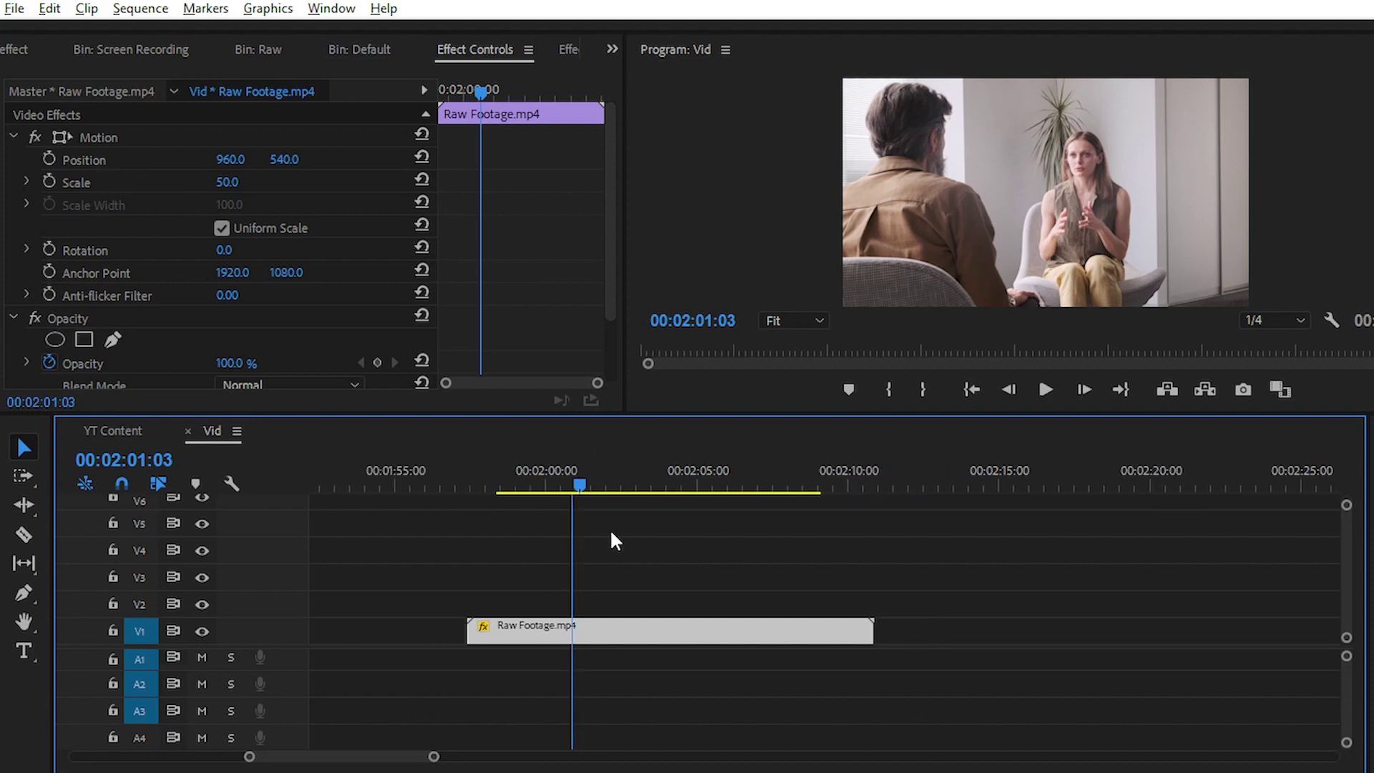
pyautogui.press('Left')
pyautogui.press('Left')
pyautogui.press('Left')
pyautogui.press('Left')
pyautogui.press('Left')
pyautogui.press('Left')
pyautogui.press('Left')
pyautogui.press('Left')
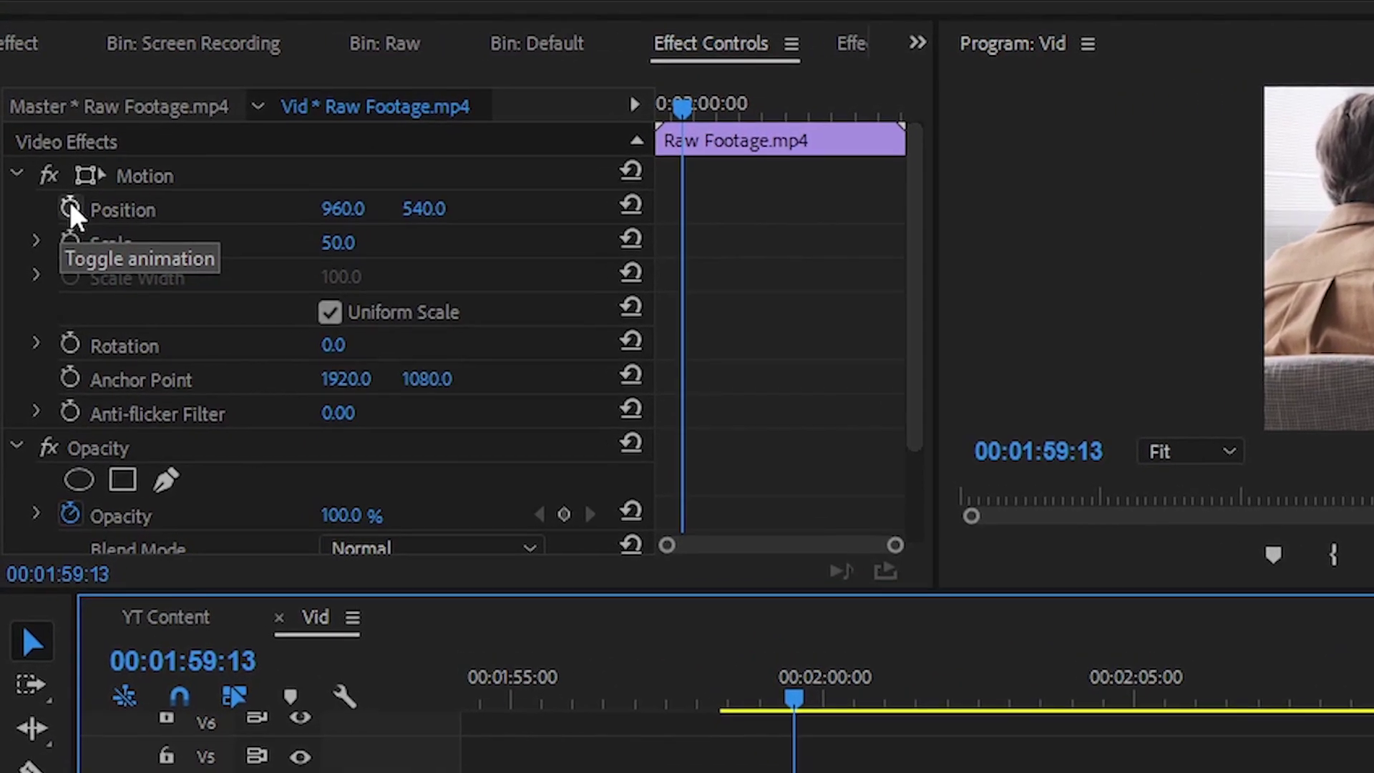
pyautogui.click(71, 207)
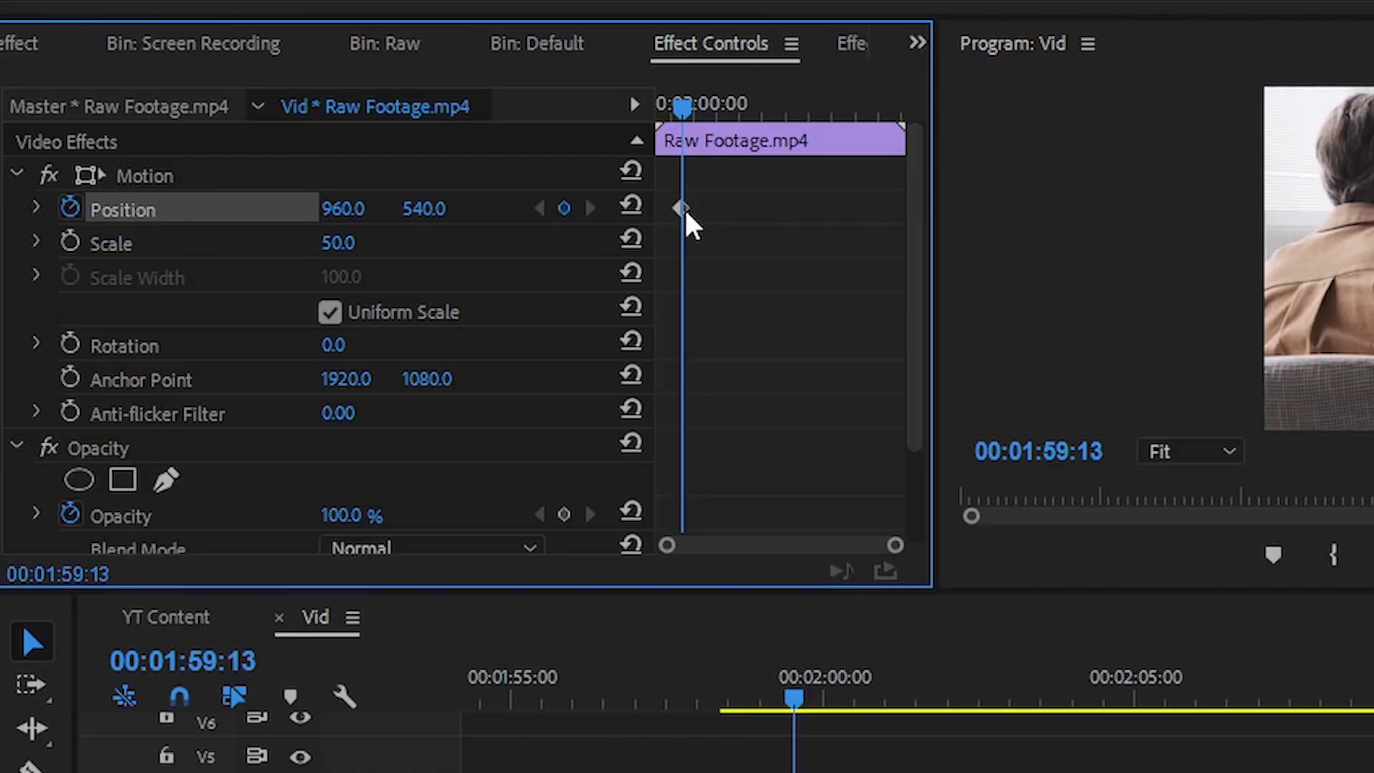
pyautogui.click(683, 207)
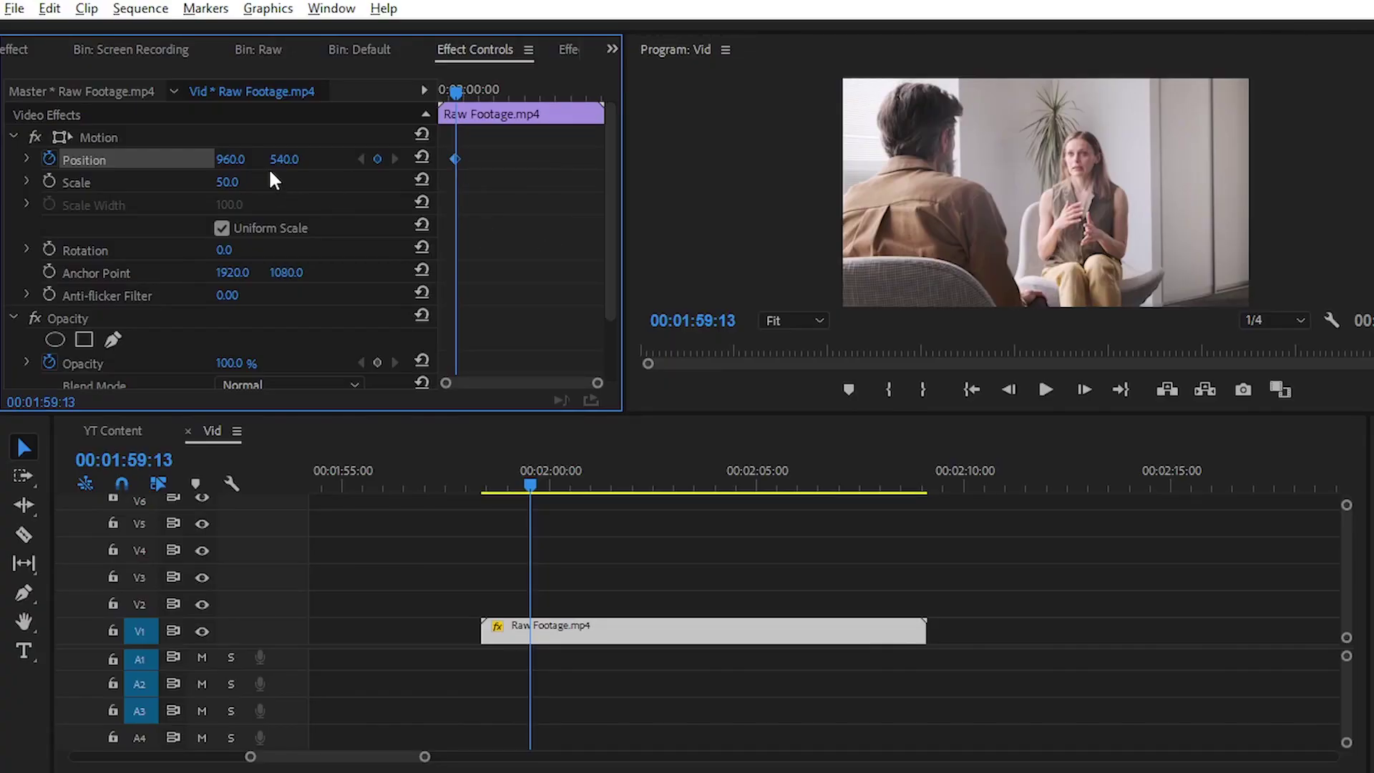
# Set the clip's horizontal Position to 251.0 at 00:02:01:21 as the slide's end keyframe, and play the move
pyautogui.moveTo(233, 165); pyautogui.dragTo(233, 164)
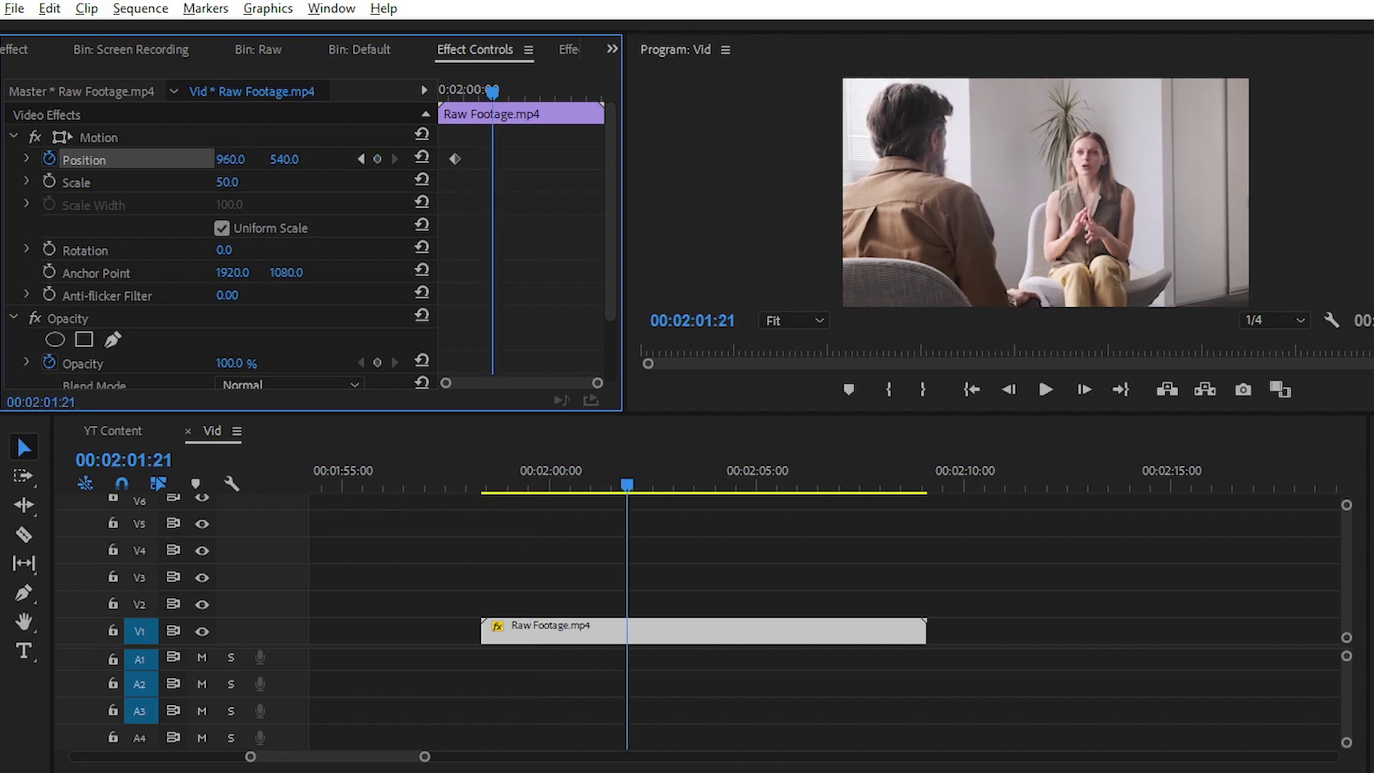
pyautogui.moveTo(233, 165)
pyautogui.mouseDown()
pyautogui.moveTo(178, 159)
pyautogui.moveTo(247, 158)
pyautogui.mouseUp()
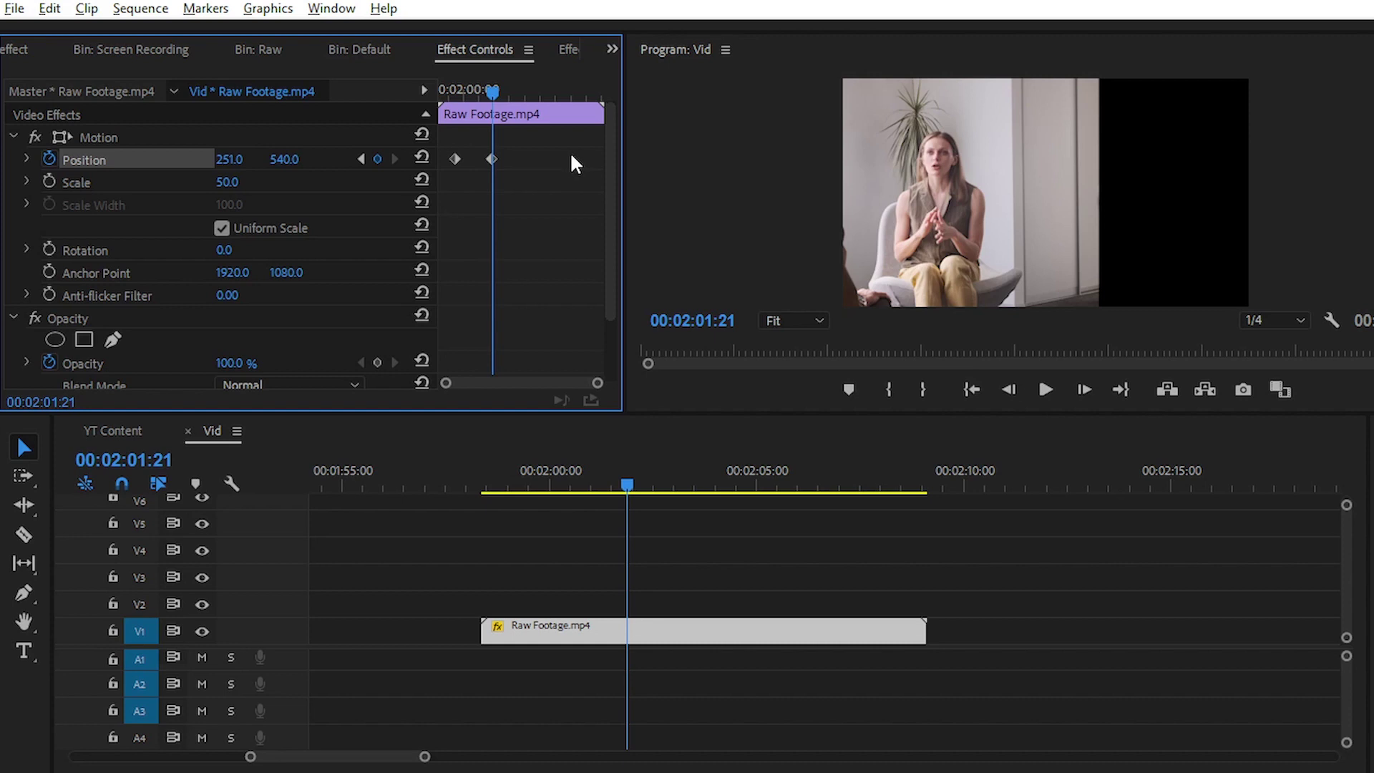
pyautogui.moveTo(481, 88); pyautogui.dragTo(445, 90)
pyautogui.press('space')
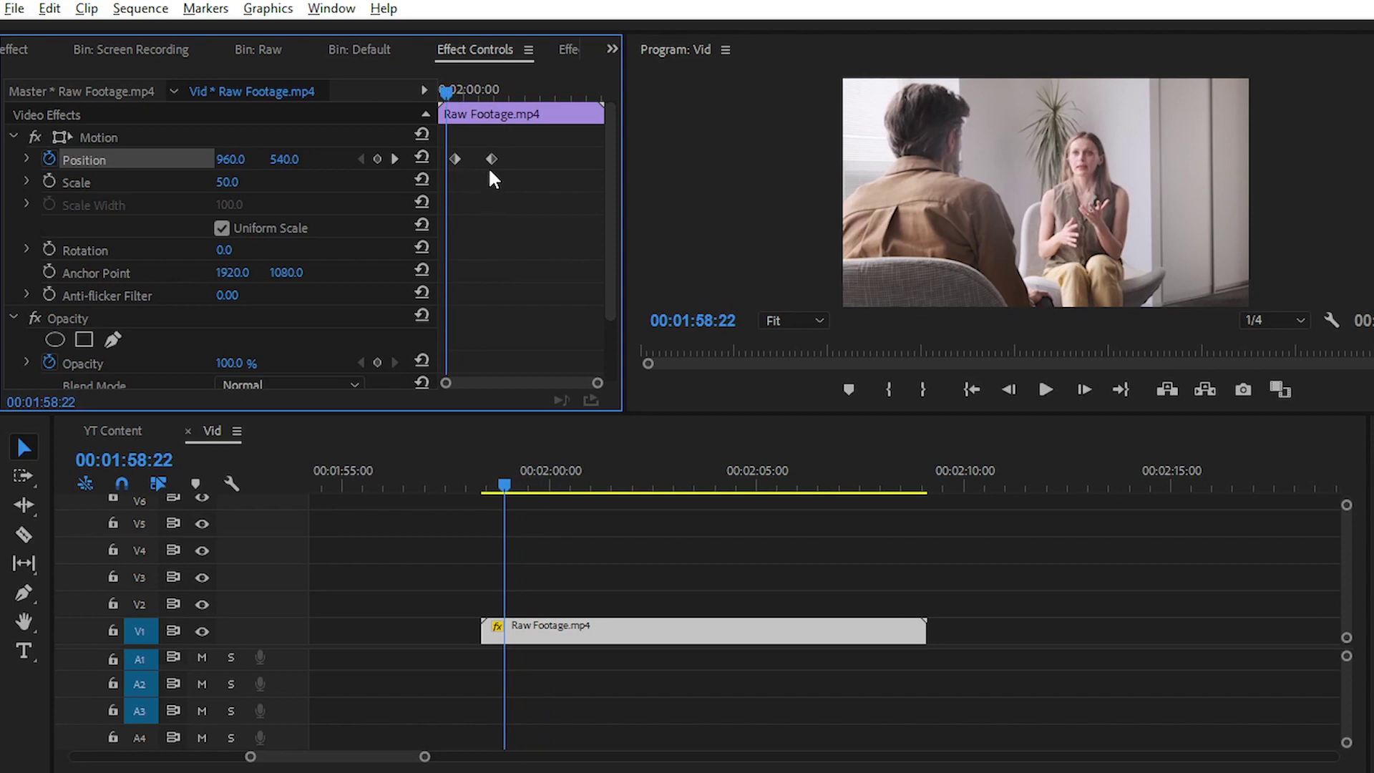
# Shorten the slide by moving the second Position keyframe earlier, to about 00:02:00:08, and preview the faster move
pyautogui.moveTo(492, 158); pyautogui.dragTo(479, 157)
pyautogui.press('space')
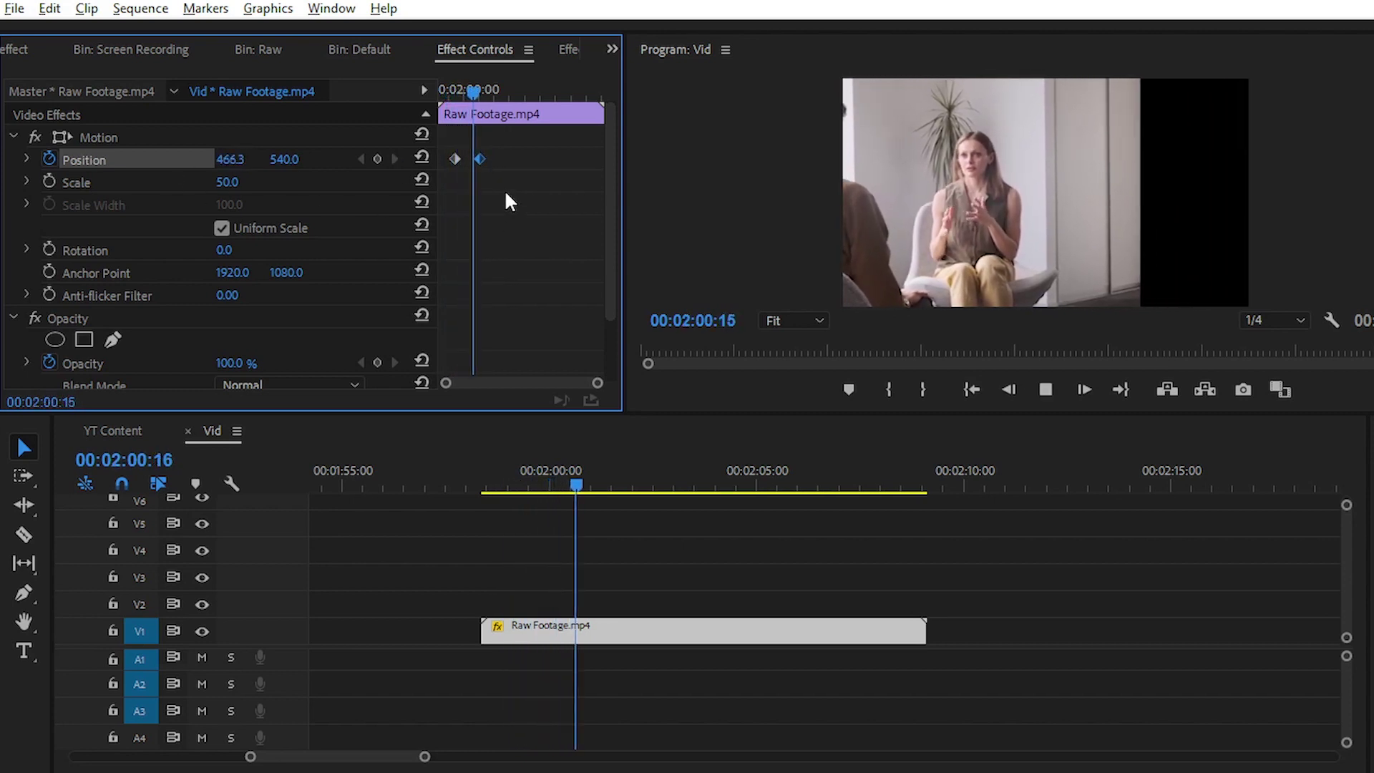
pyautogui.press('space')
pyautogui.moveTo(597, 383); pyautogui.dragTo(559, 383)
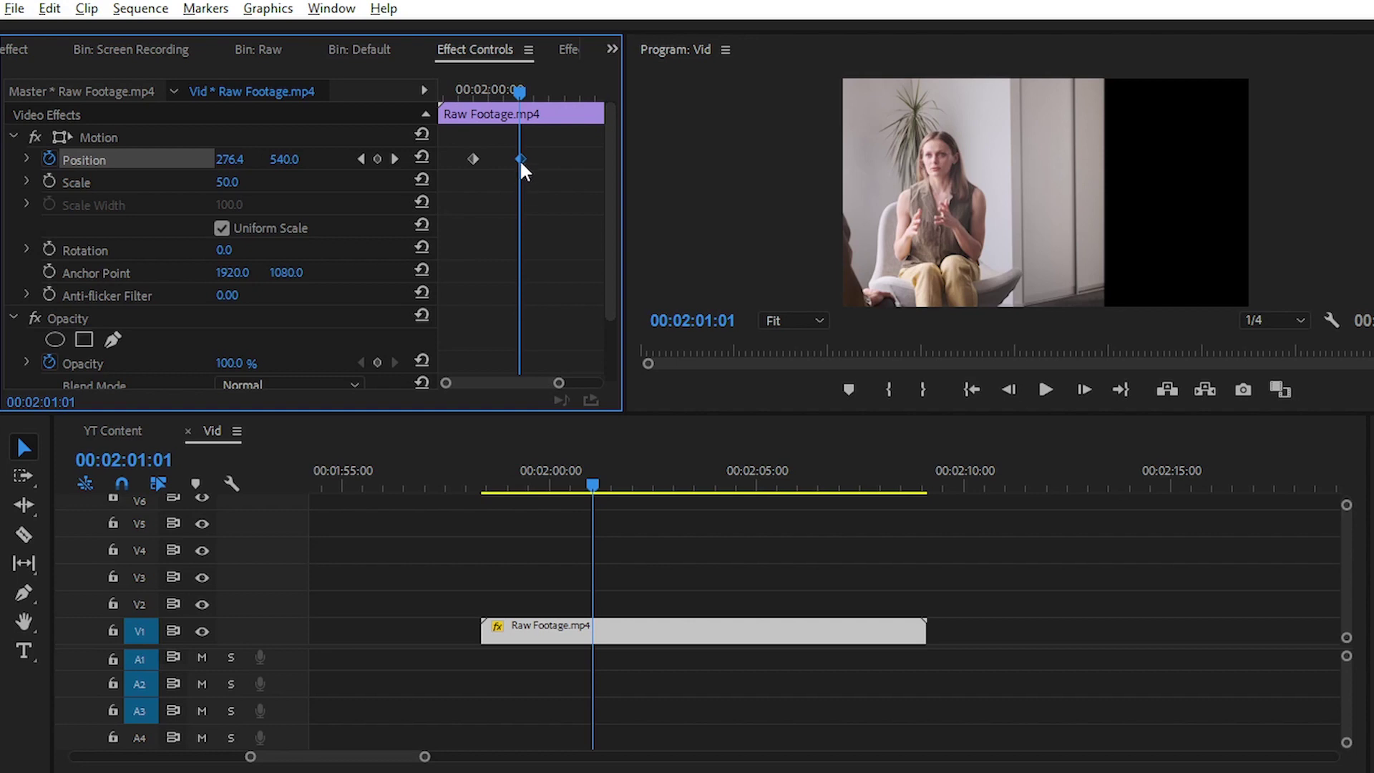
pyautogui.moveTo(521, 158); pyautogui.dragTo(498, 159)
pyautogui.click(462, 89)
pyautogui.press('space')
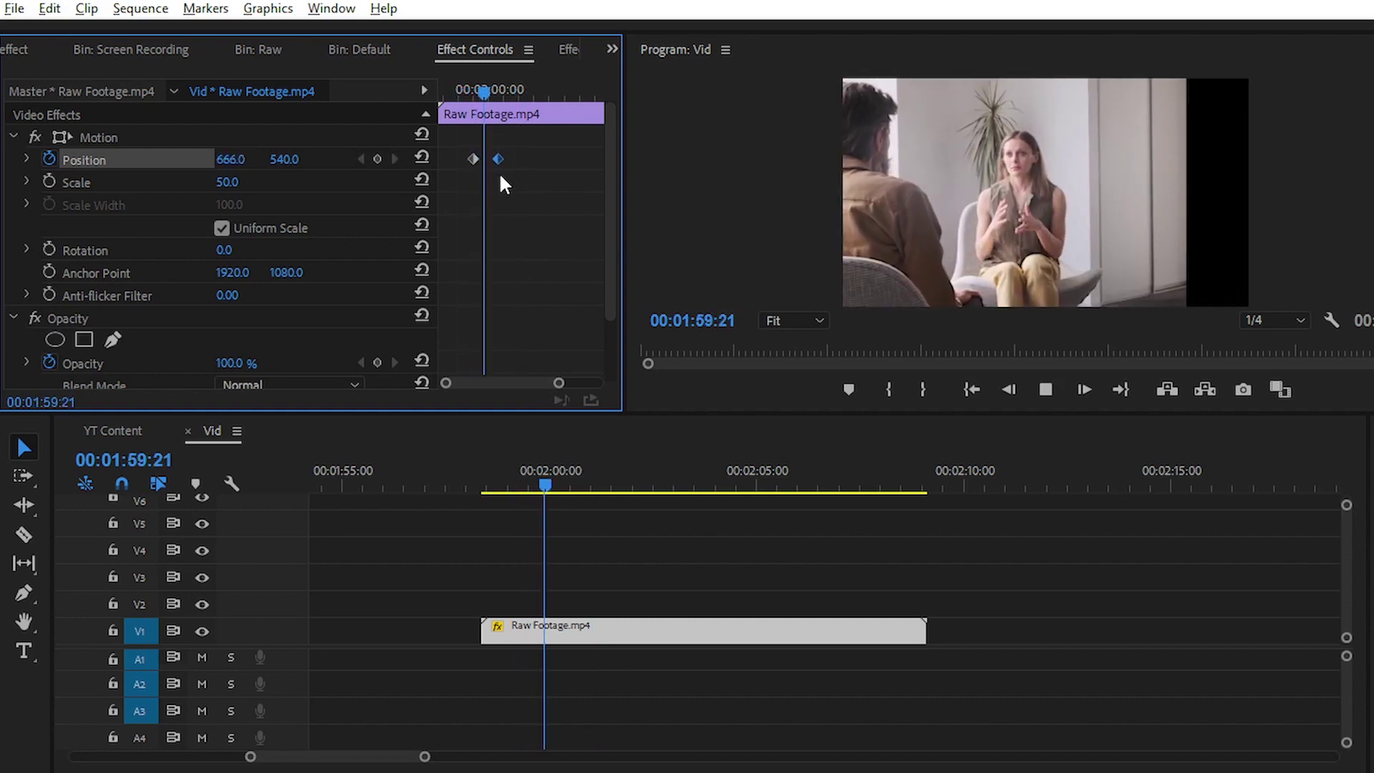
pyautogui.click(462, 90)
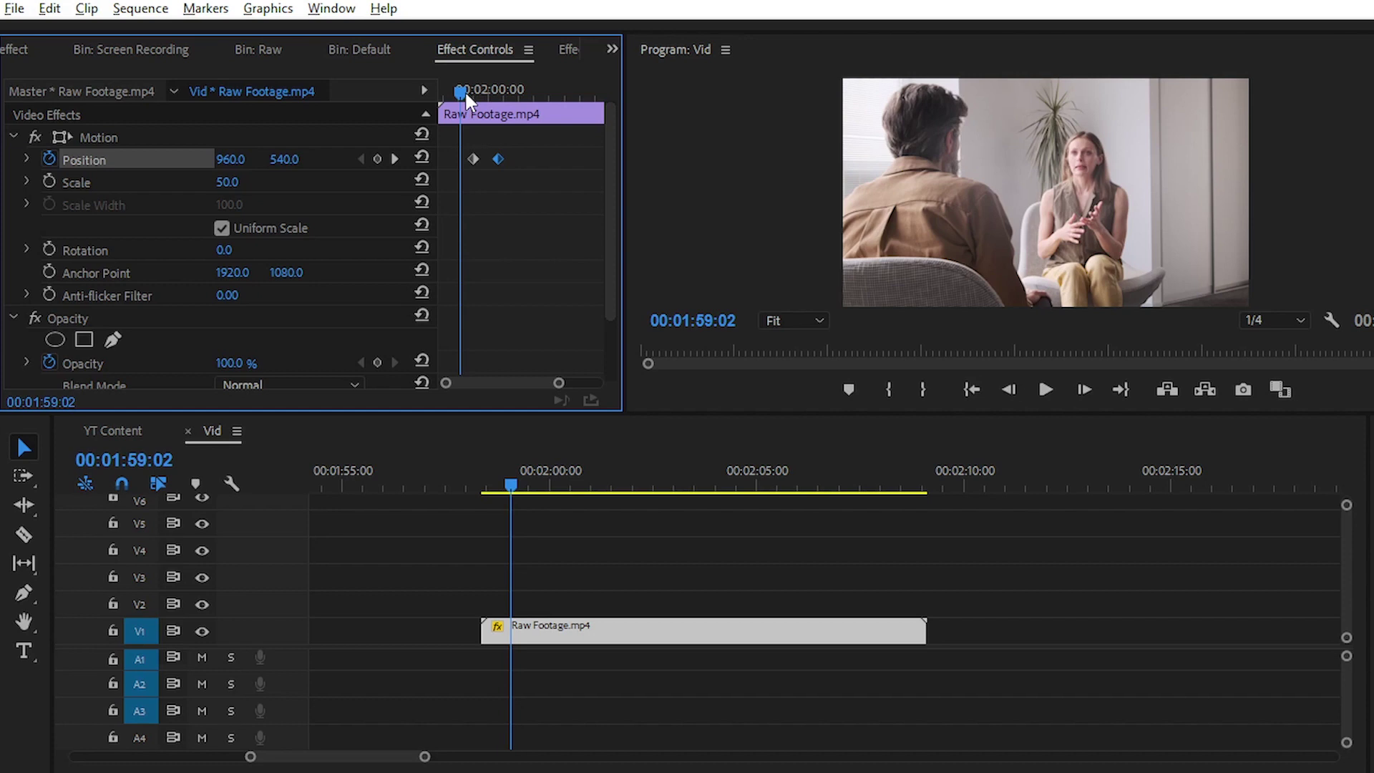
# Apply Ease Out to the first Position keyframe and Ease In to the second, and preview the eased slide
pyautogui.rightClick(470, 153)
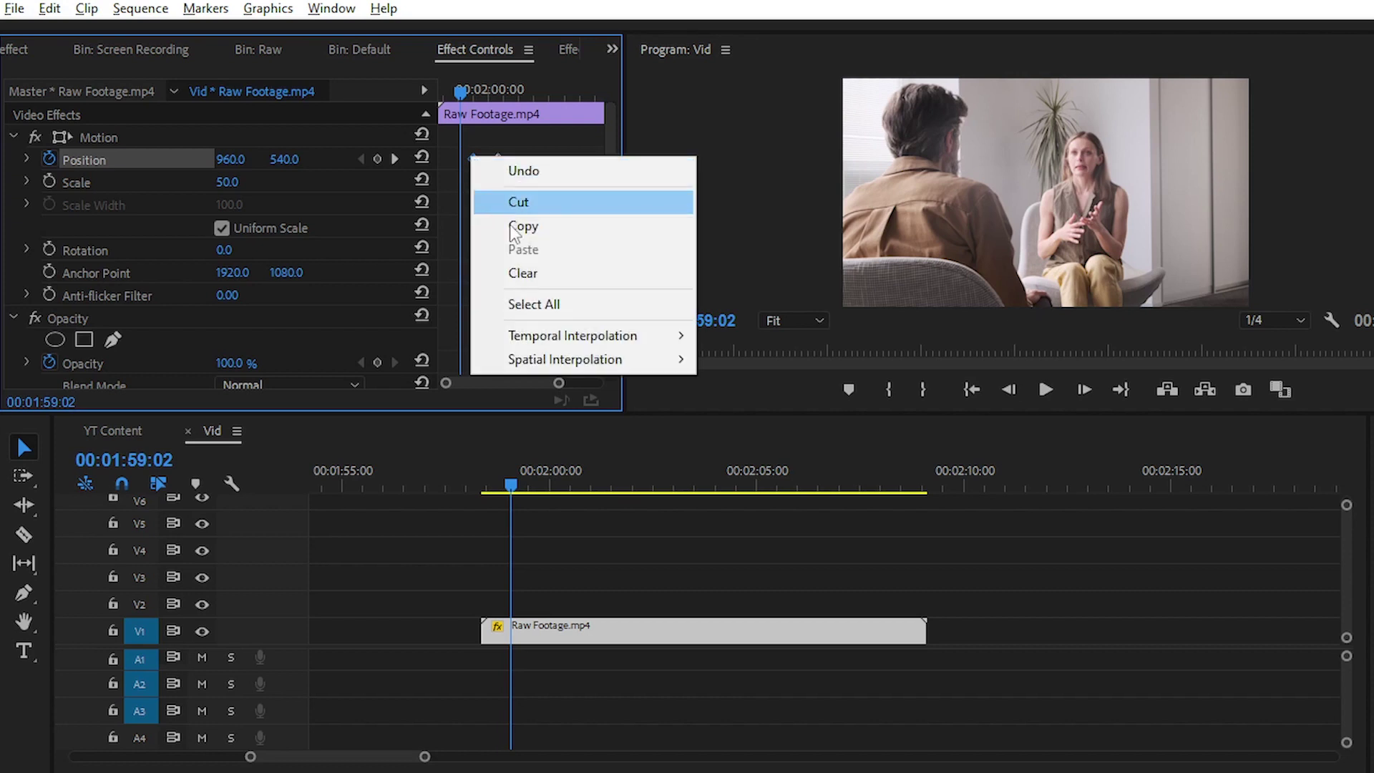
pyautogui.moveTo(581, 336)
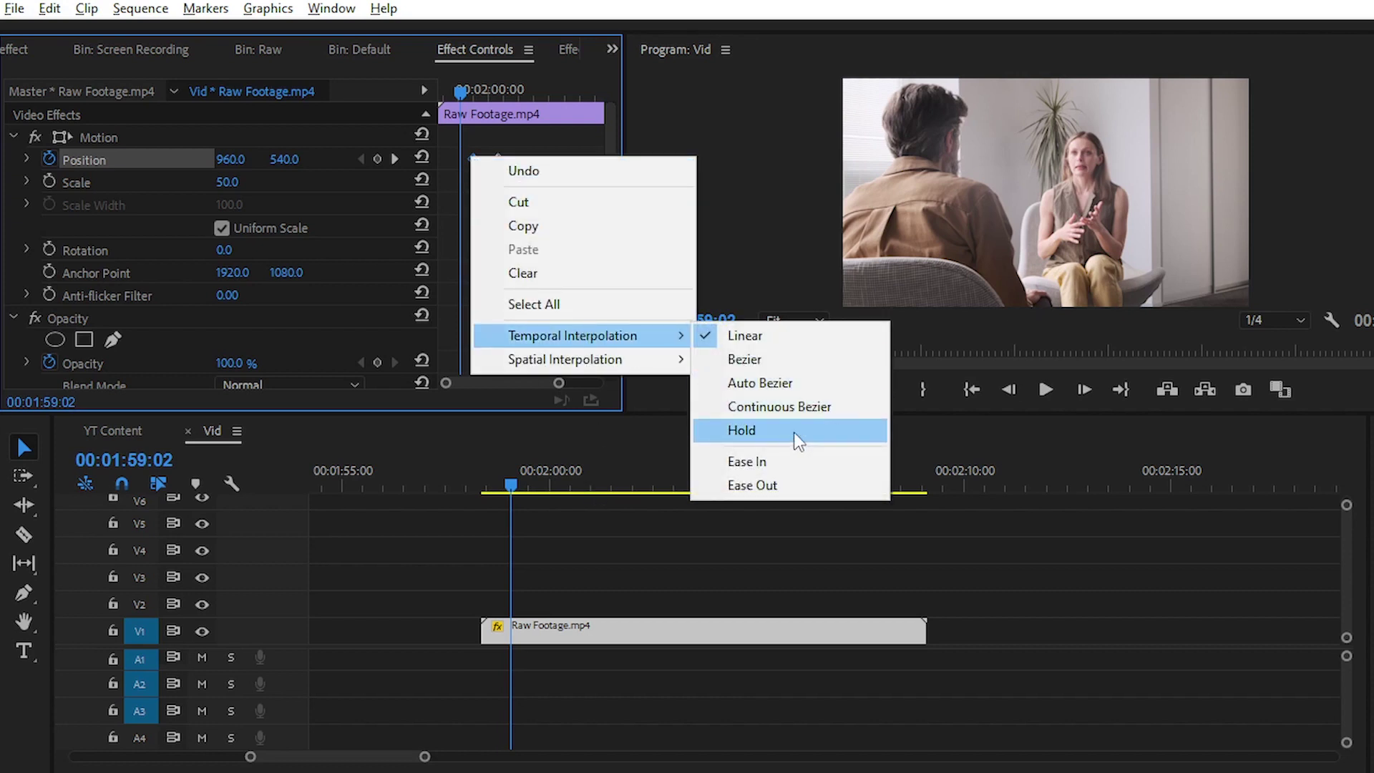
pyautogui.click(752, 485)
pyautogui.rightClick(497, 156)
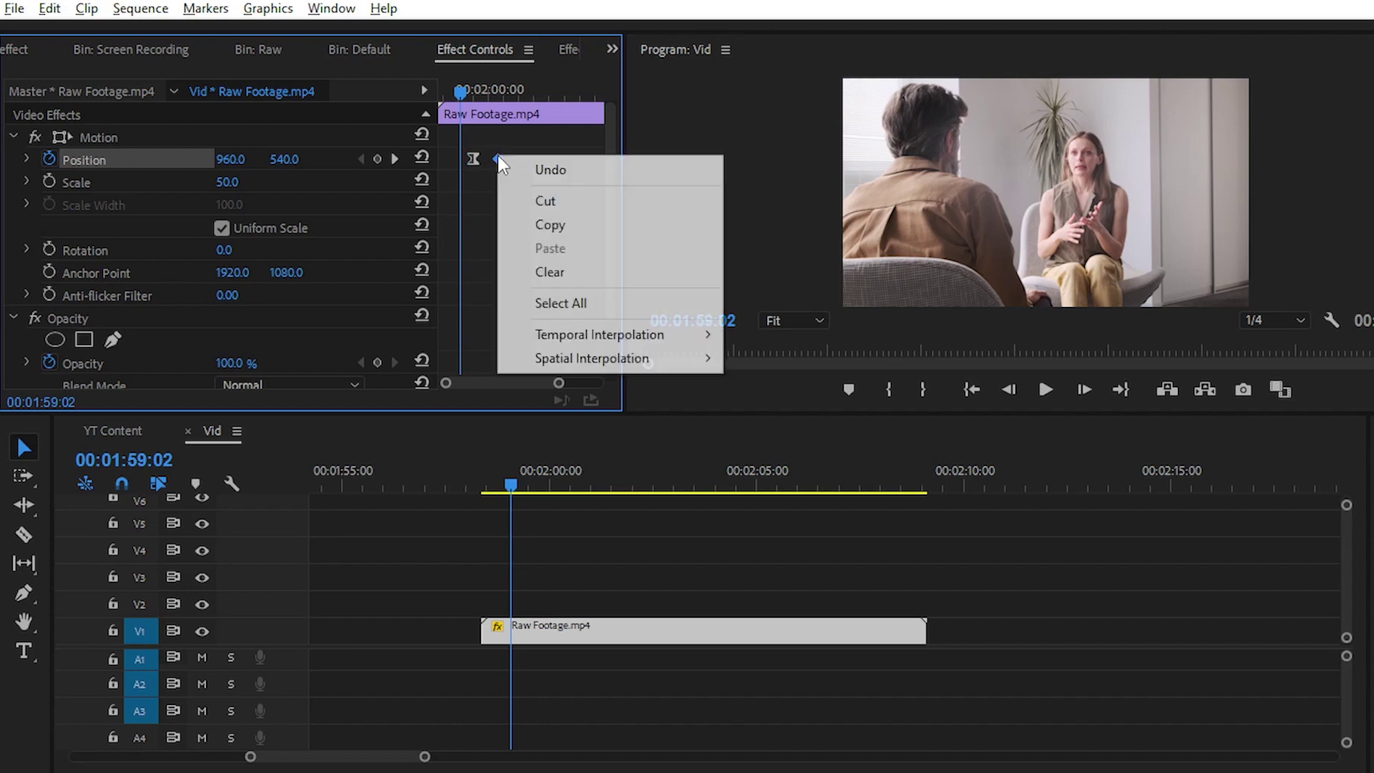
pyautogui.moveTo(620, 335)
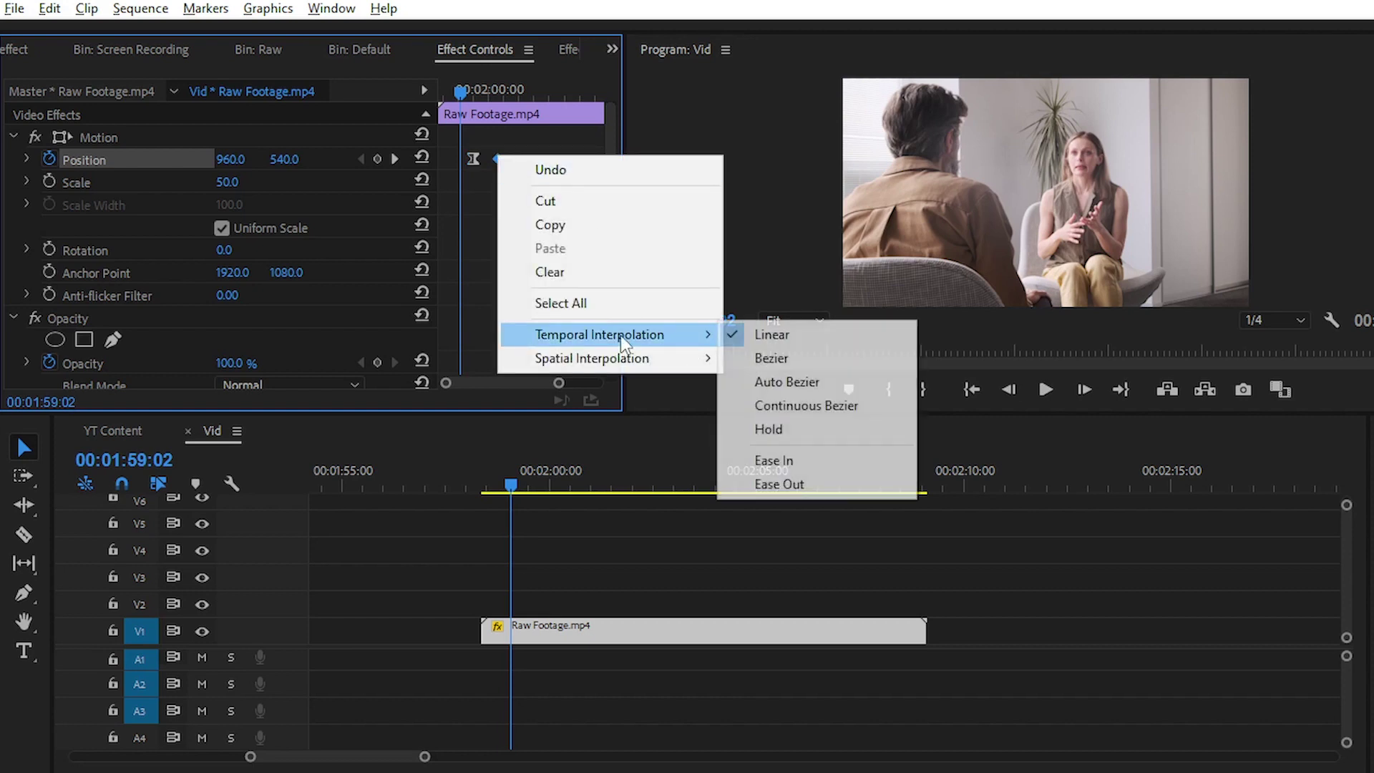
pyautogui.click(813, 465)
pyautogui.press('space')
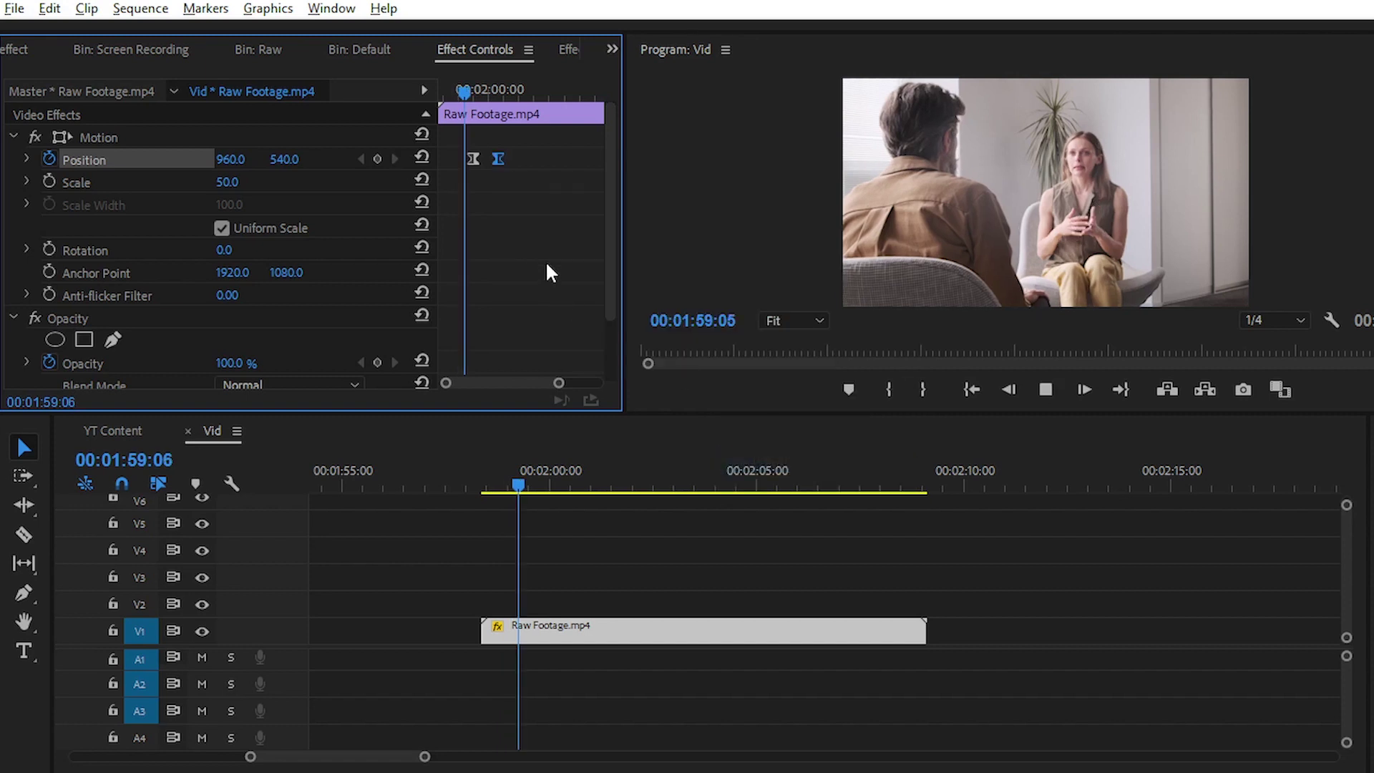
pyautogui.press('space')
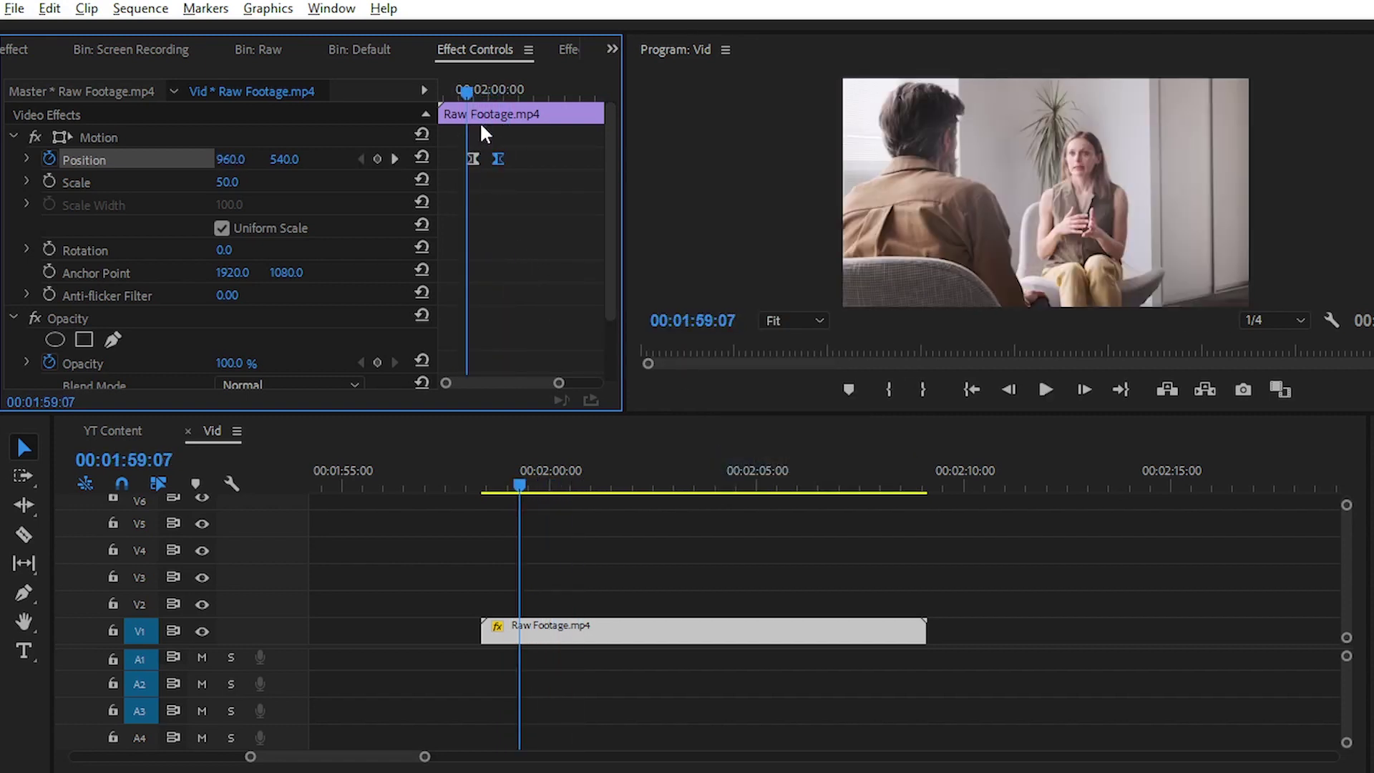
pyautogui.press('space')
pyautogui.press('space')
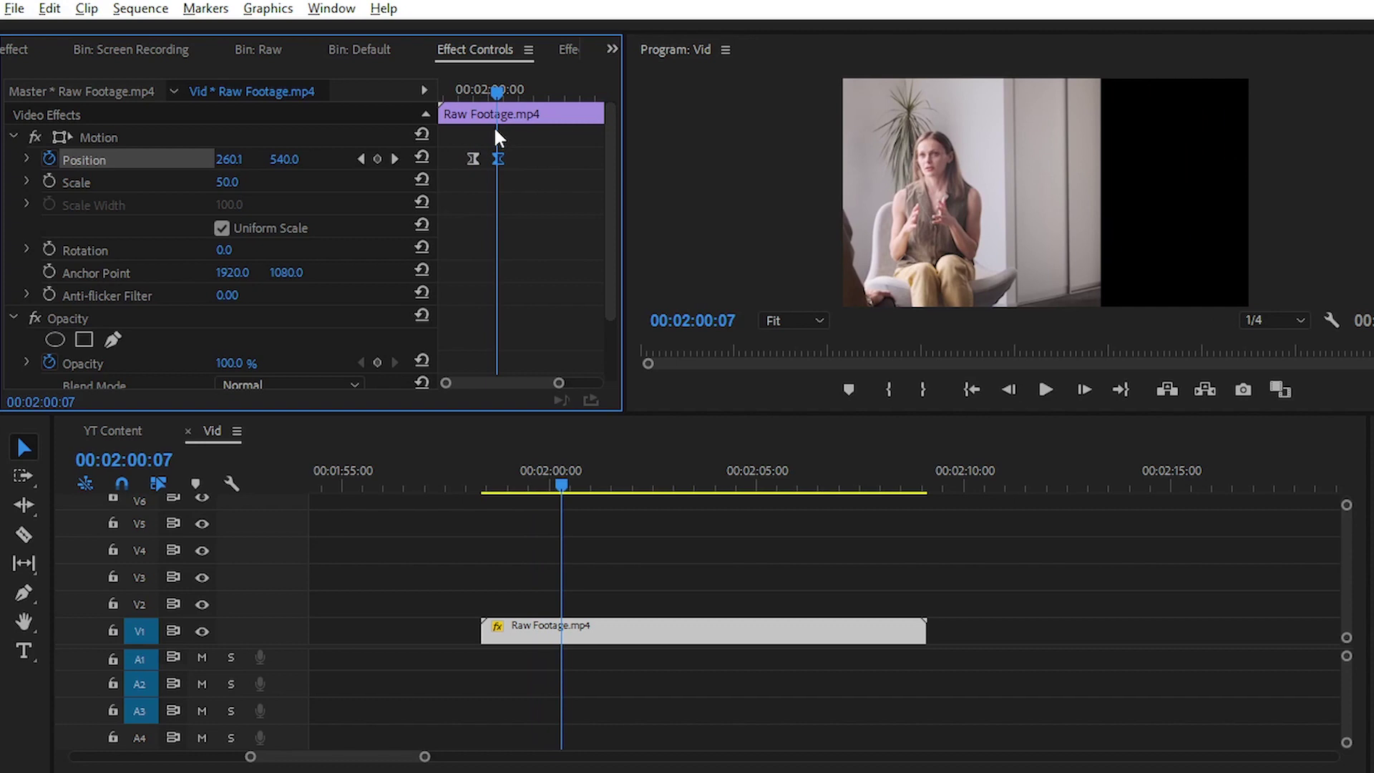
pyautogui.moveTo(490, 91); pyautogui.dragTo(471, 92)
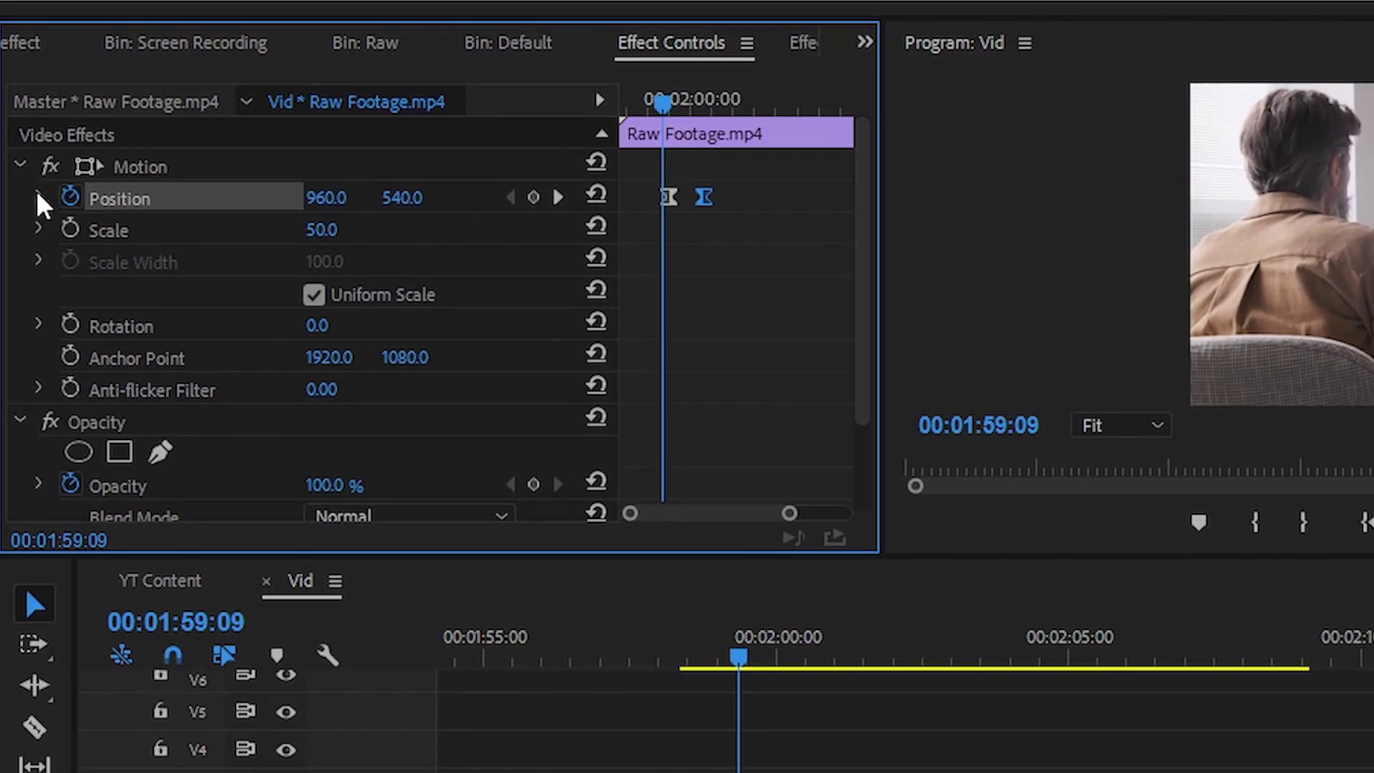
# Expand the Position property's velocity graph and enlarge the Effect Controls to full size for curve editing
pyautogui.click(37, 195)
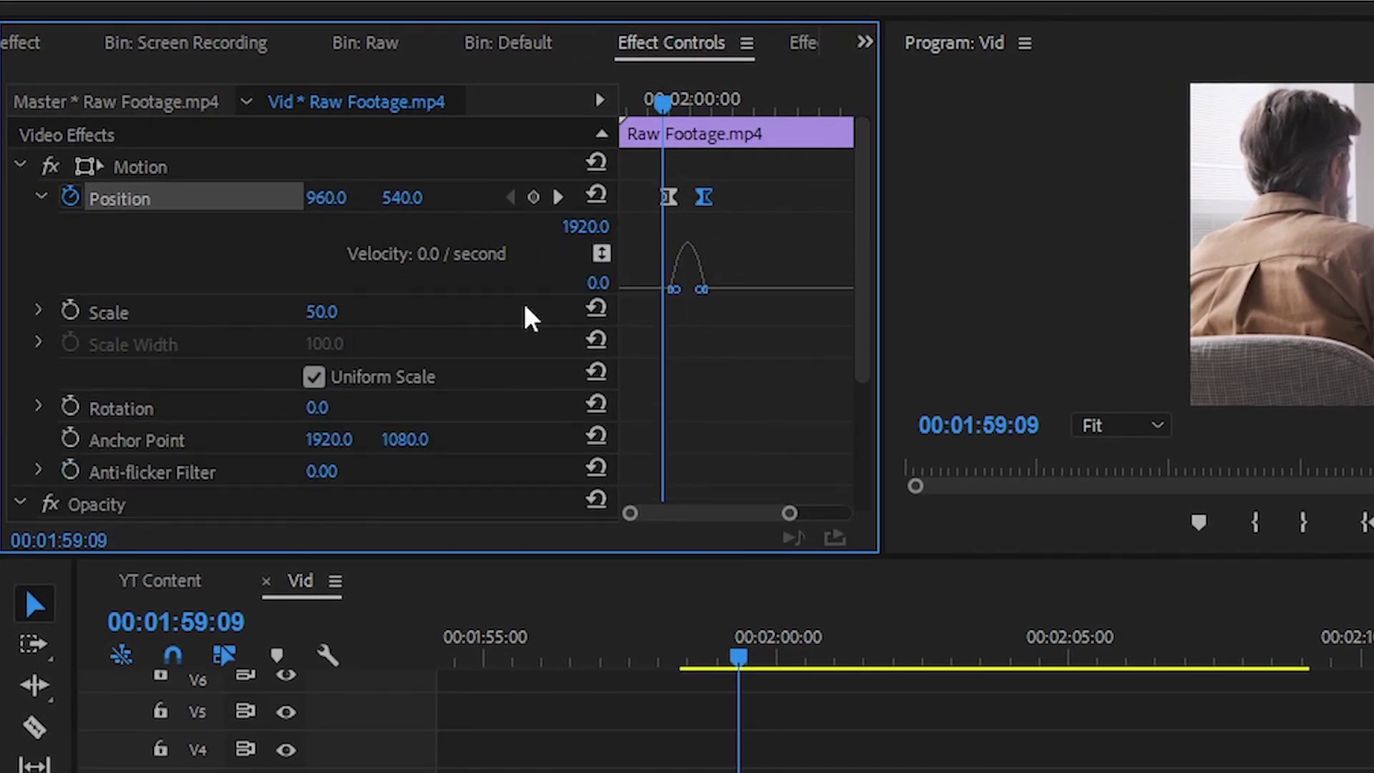
pyautogui.moveTo(880, 383); pyautogui.dragTo(1273, 382)
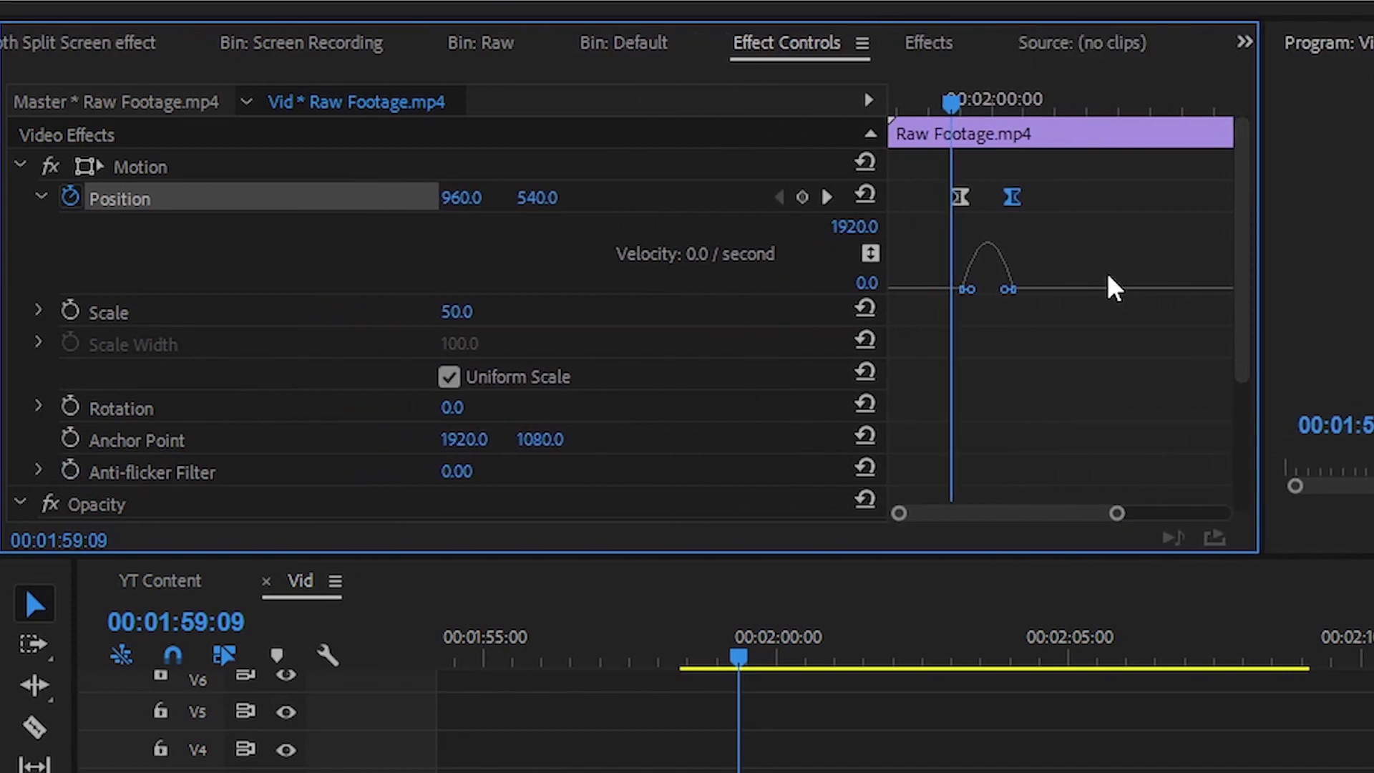
pyautogui.press('`')
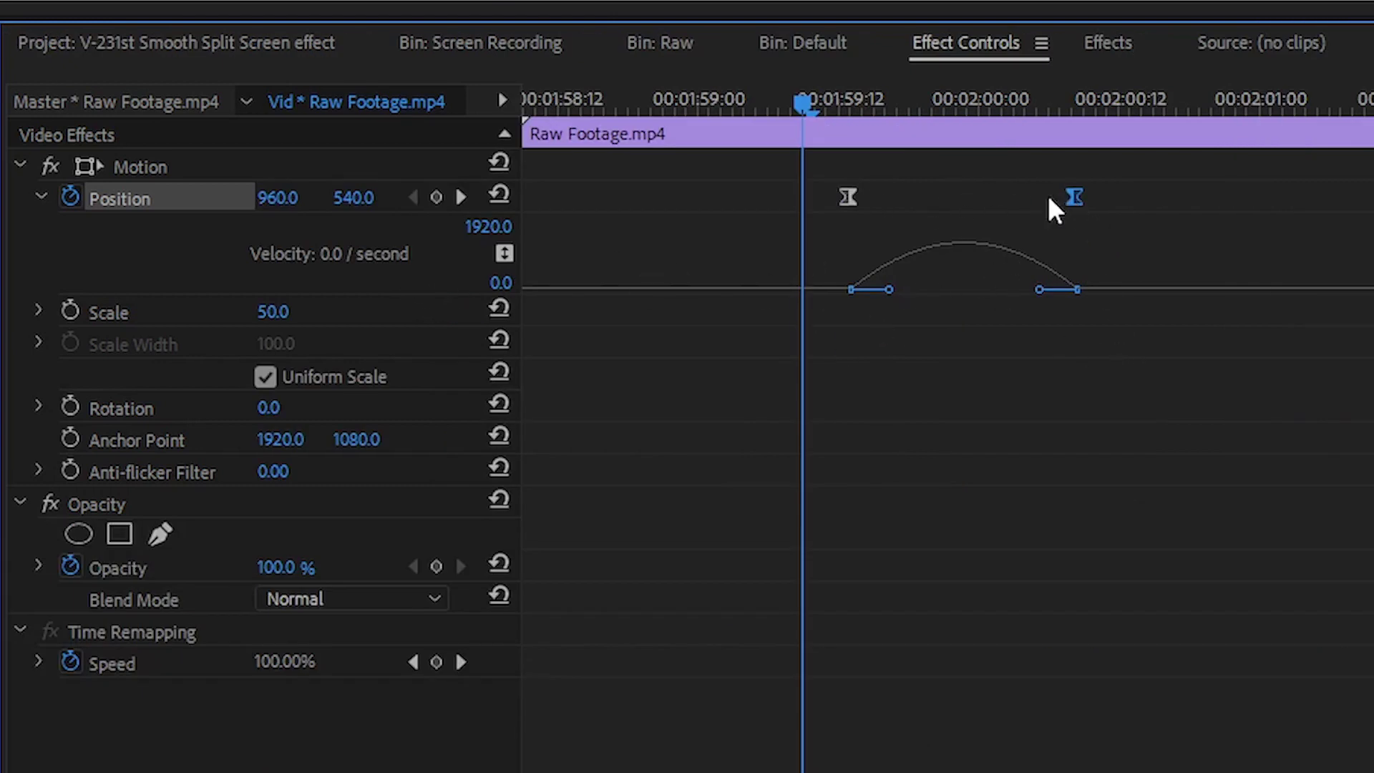
# Extend both Position keyframes' velocity handles toward the middle to form a sharp peak, and preview the slide
pyautogui.click(849, 200)
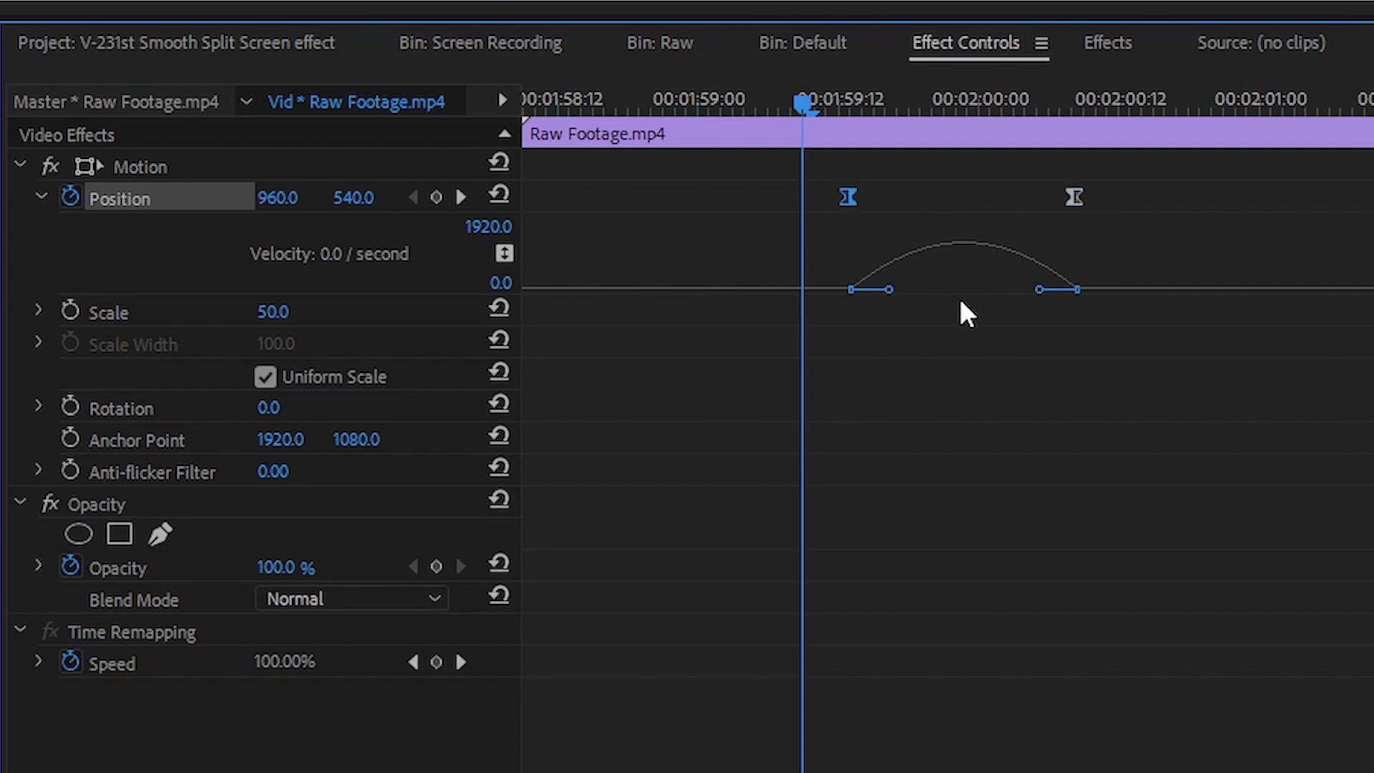
pyautogui.click(1039, 289)
pyautogui.moveTo(1037, 287); pyautogui.dragTo(975, 290)
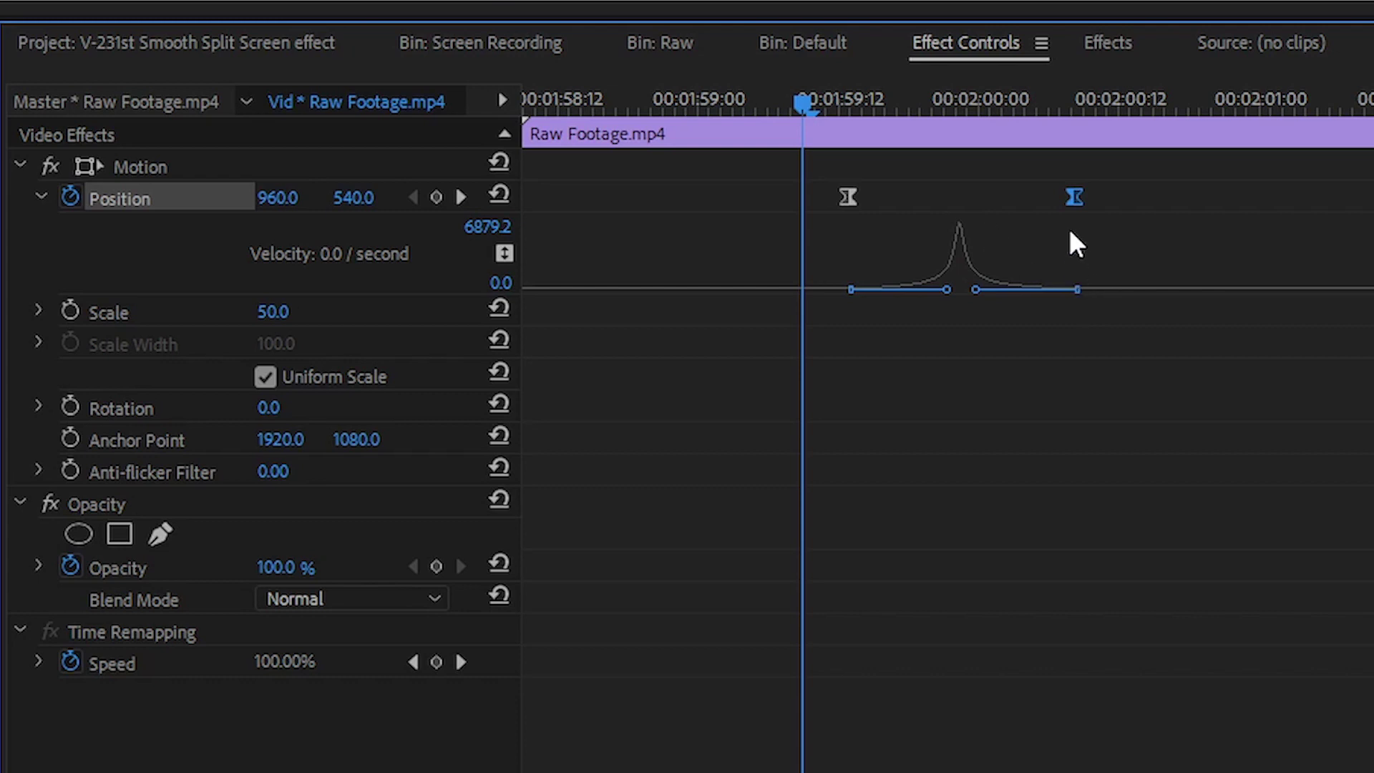
pyautogui.press('`')
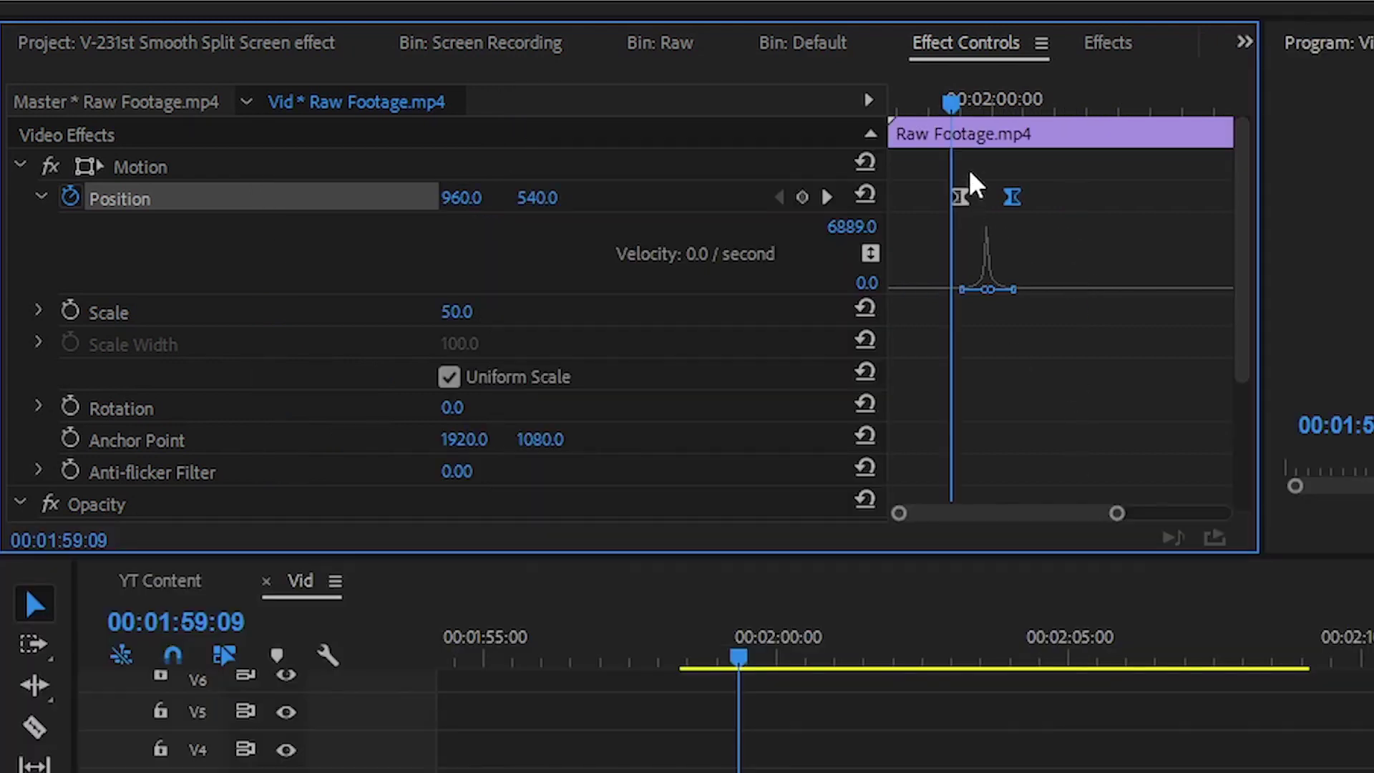
pyautogui.click(946, 103)
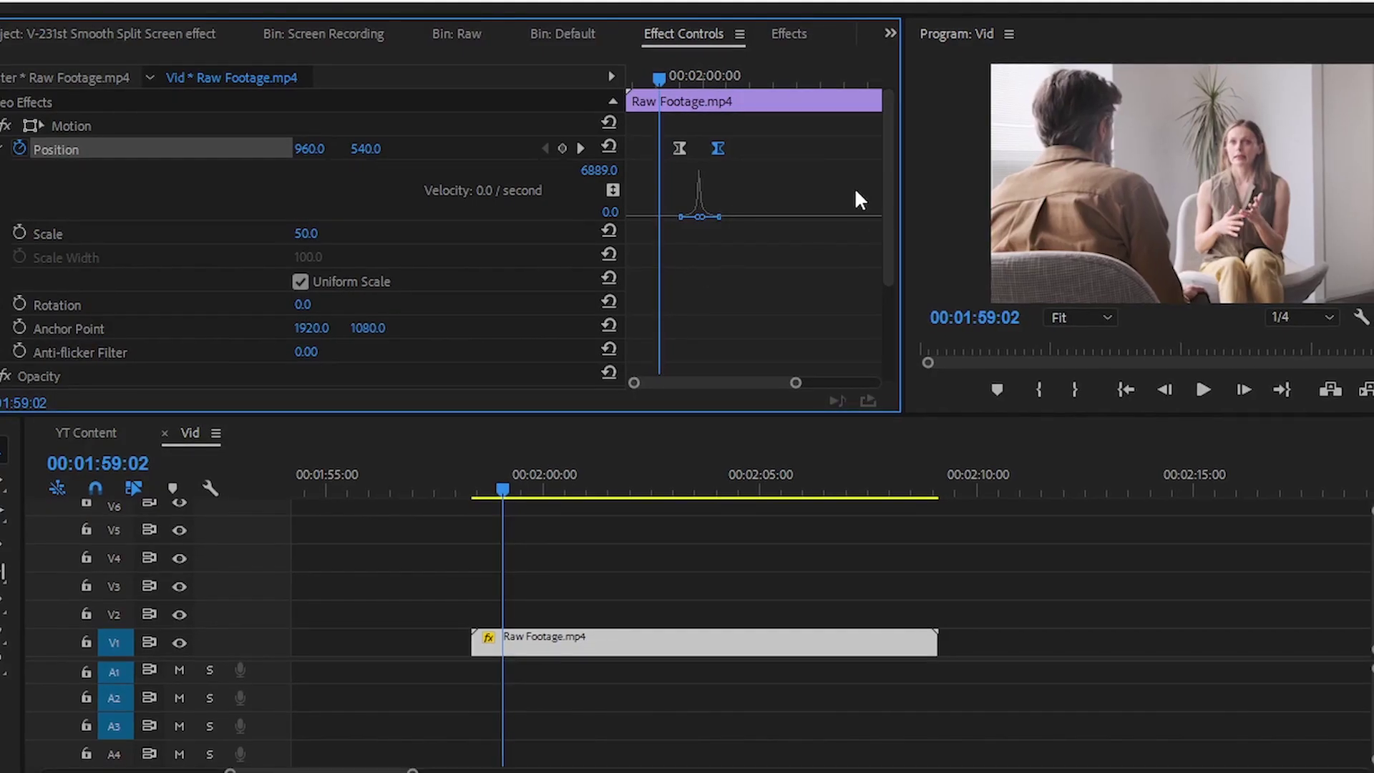
pyautogui.moveTo(898, 216); pyautogui.dragTo(679, 223)
pyautogui.press('space')
pyautogui.press('space')
pyautogui.moveTo(573, 71); pyautogui.dragTo(540, 79)
# Readjust the velocity handles in the enlarged Position graph to lower the speed peak, and preview the motion
pyautogui.press('`')
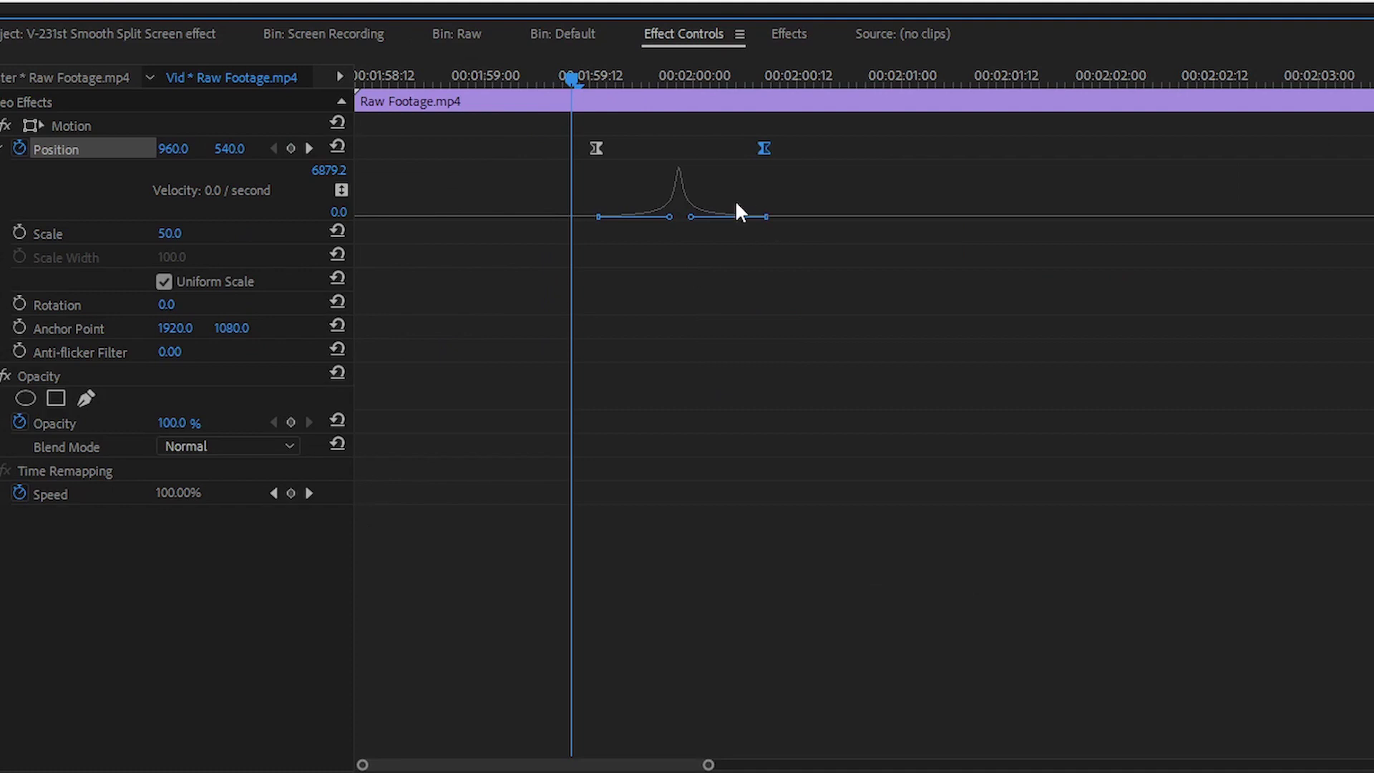
pyautogui.moveTo(691, 217); pyautogui.dragTo(642, 262)
pyautogui.press('`')
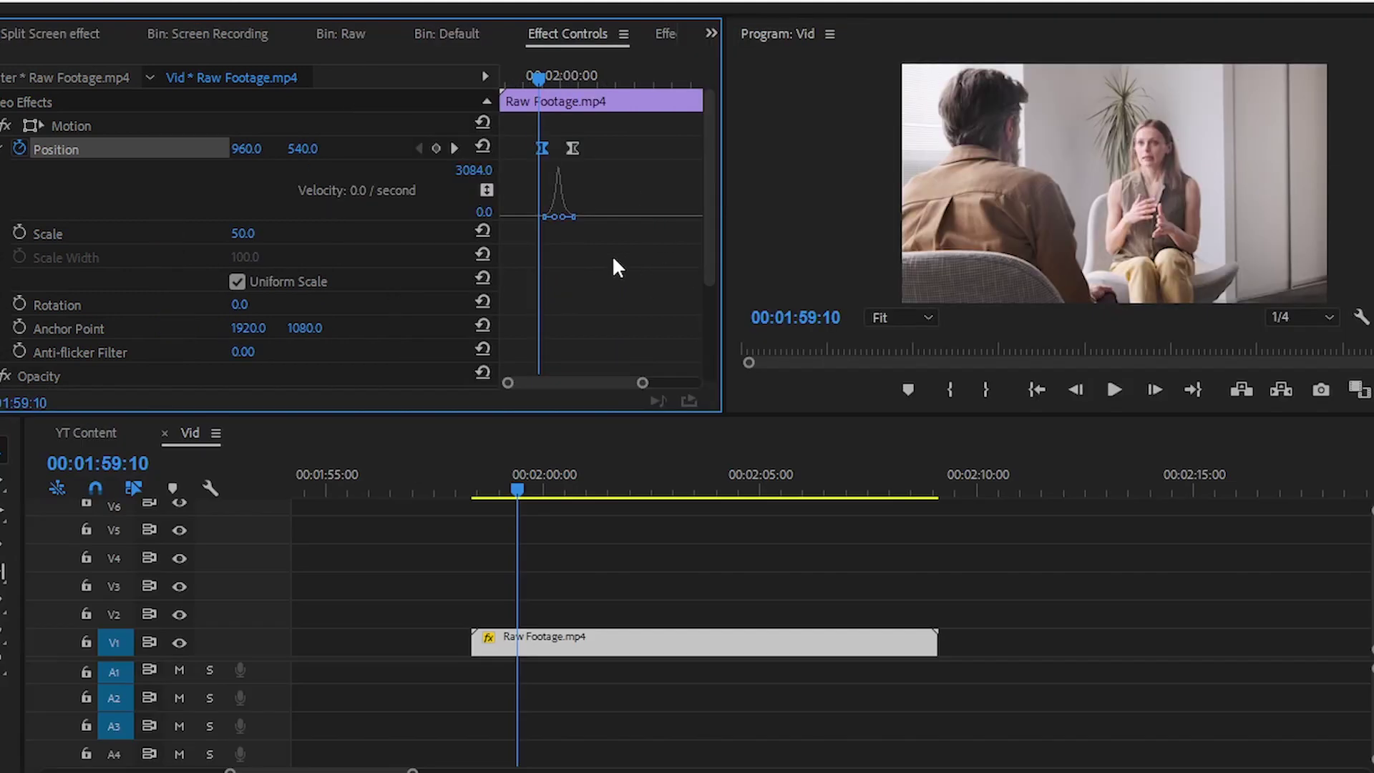
pyautogui.press('space')
pyautogui.click(550, 76)
pyautogui.moveTo(547, 75); pyautogui.dragTo(534, 75)
# Lengthen the slide by moving the second Position keyframe to 00:02:01:02, and play the slower move
pyautogui.moveTo(572, 148); pyautogui.dragTo(603, 148)
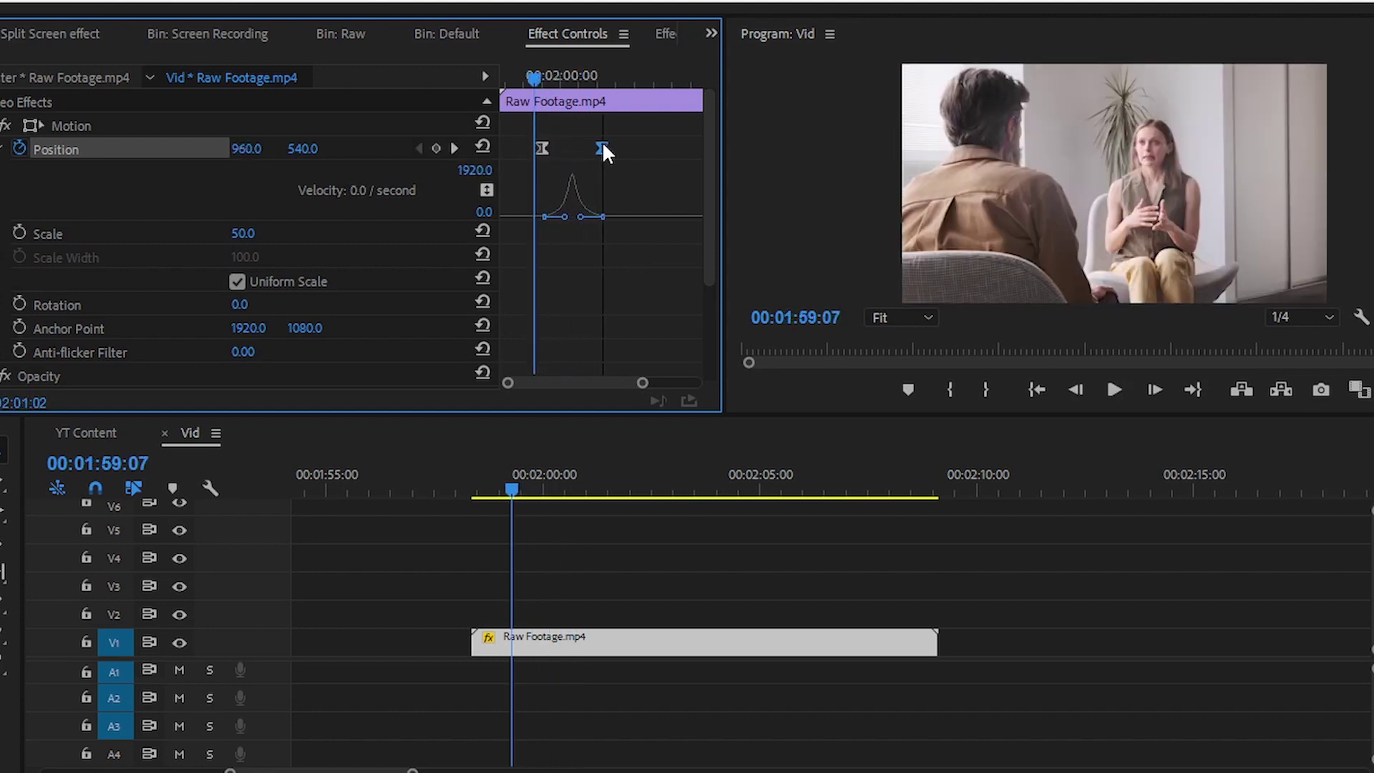
pyautogui.press('space')
pyautogui.press('space')
pyautogui.moveTo(603, 77); pyautogui.dragTo(530, 86)
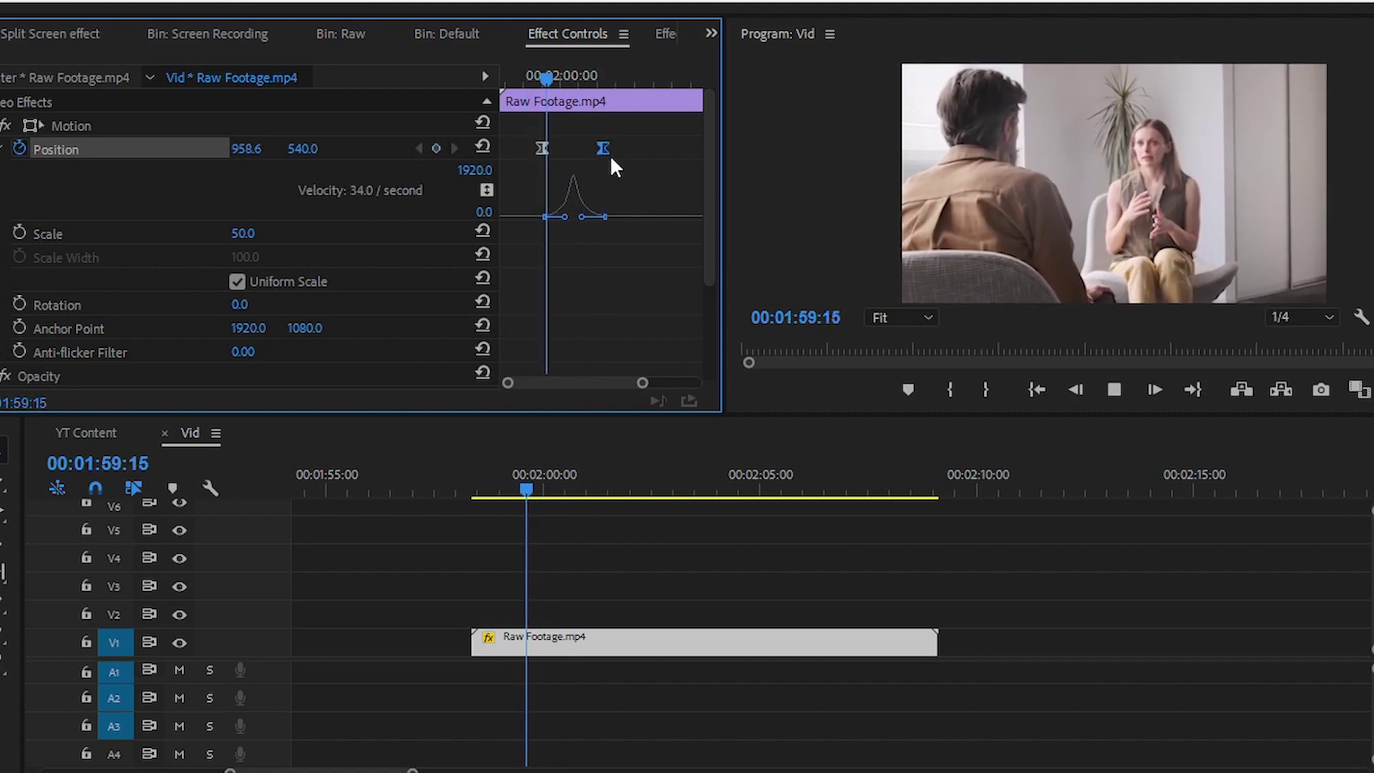
pyautogui.press('space')
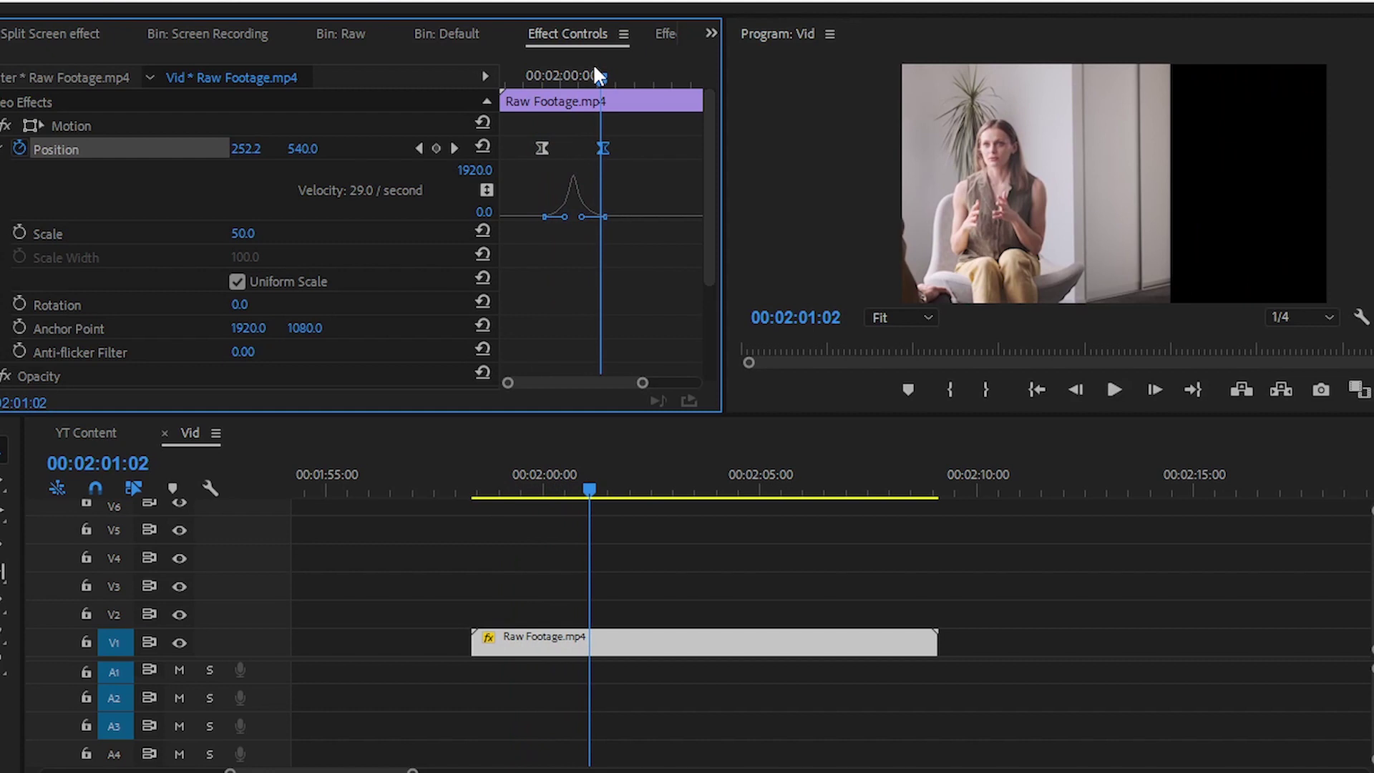
# Collapse the Position velocity graph, narrow the Effect Controls, and move the playhead to 00:02:01:12
pyautogui.click(533, 74)
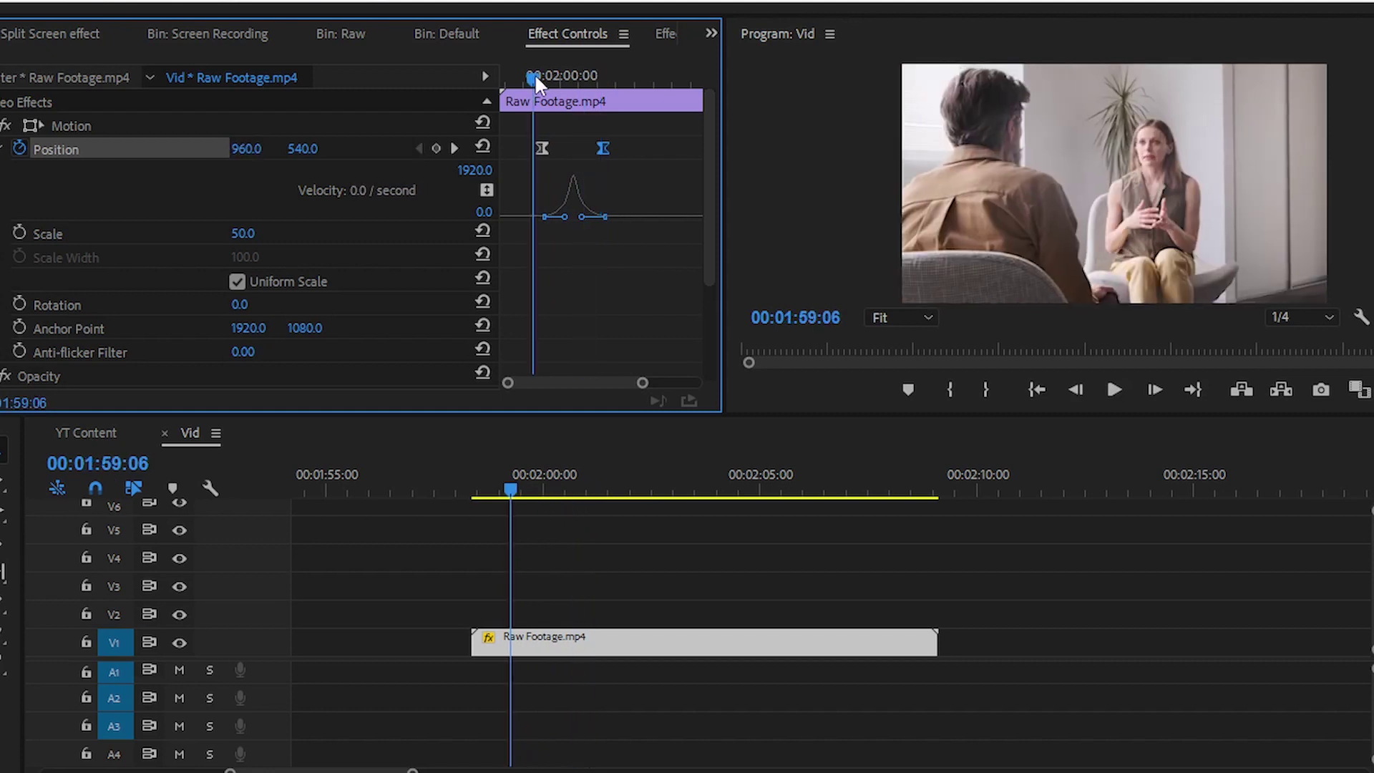
pyautogui.click(5, 146)
pyautogui.moveTo(724, 246); pyautogui.dragTo(552, 246)
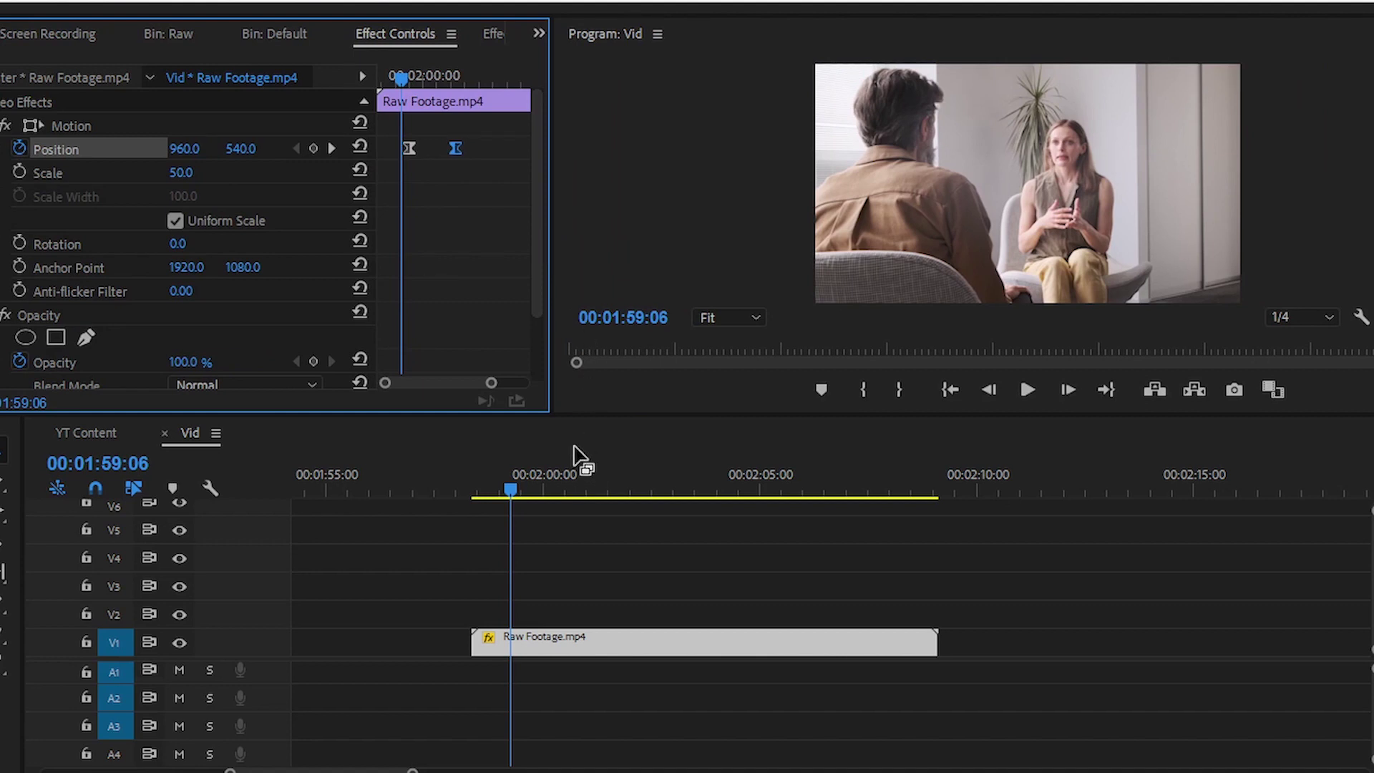
pyautogui.moveTo(513, 490); pyautogui.dragTo(605, 491)
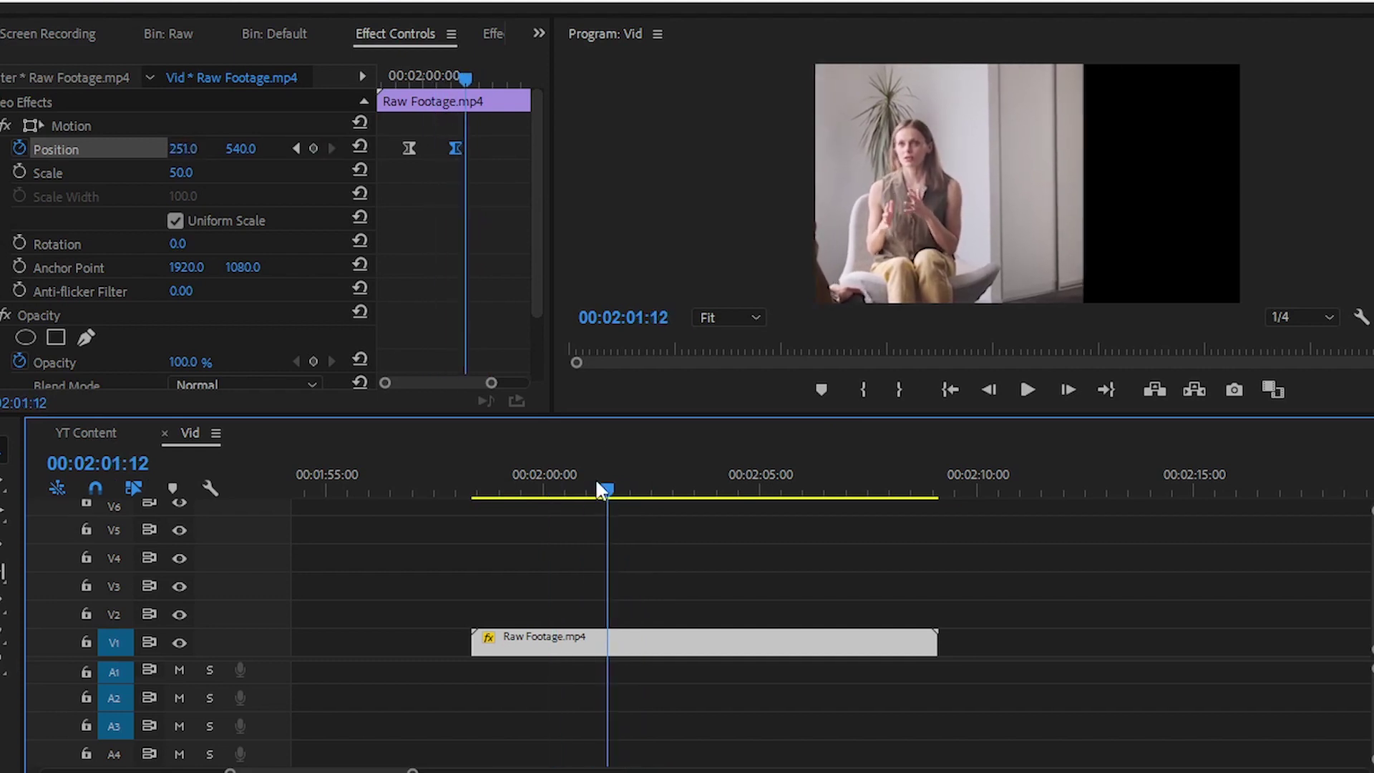
# Place Animated Text.mov from the Raw bin on track V2 above the raw footage, and check the title at 00:02:04:15
pyautogui.click(174, 32)
pyautogui.scroll(-1, 313, 278)
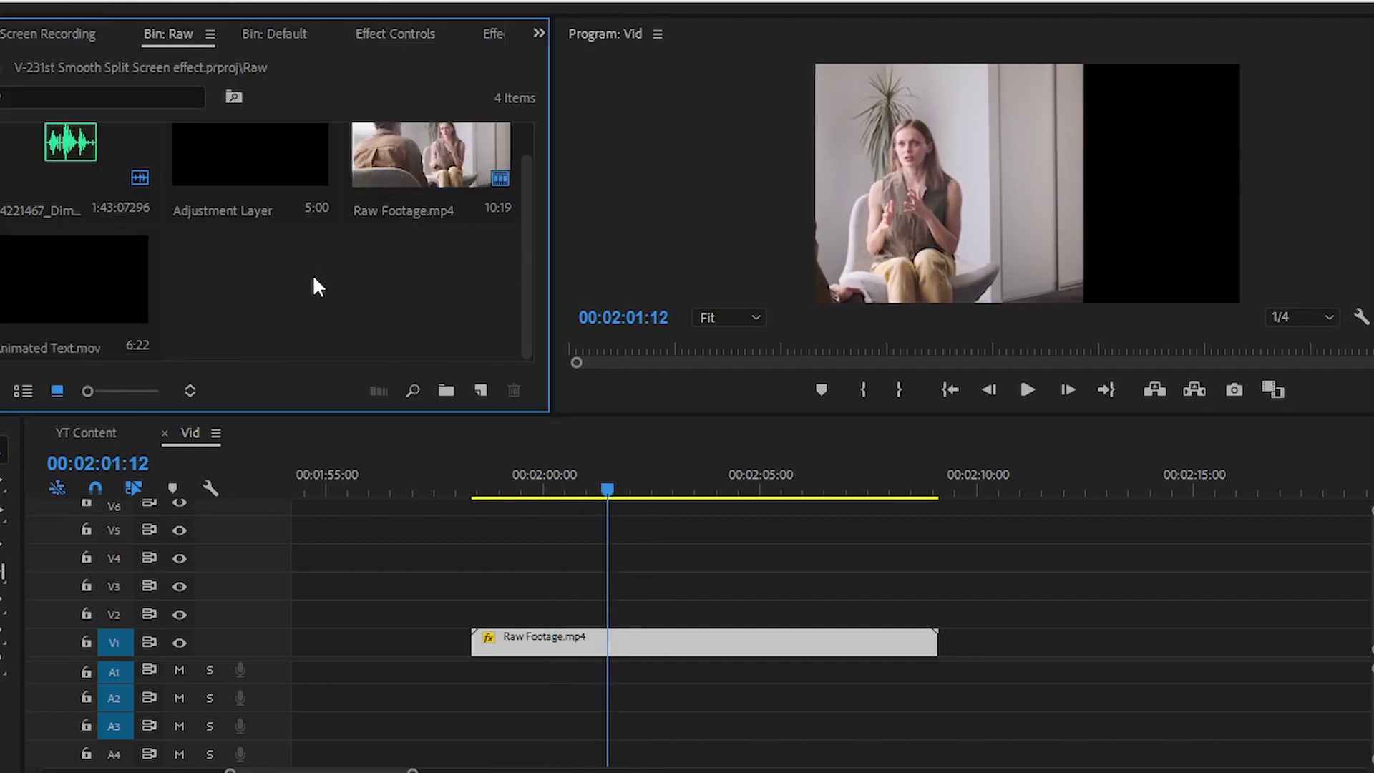
pyautogui.click(75, 271)
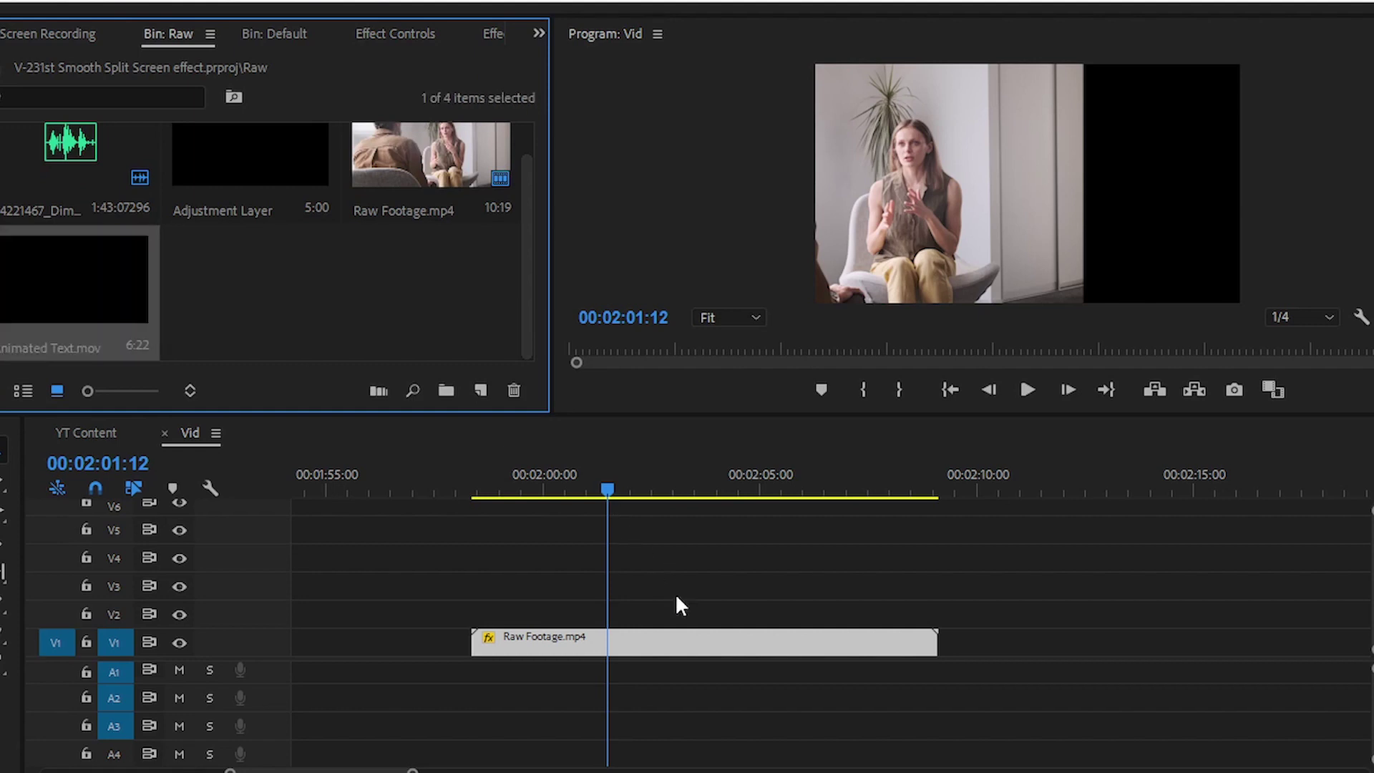
pyautogui.moveTo(74, 285); pyautogui.dragTo(623, 617)
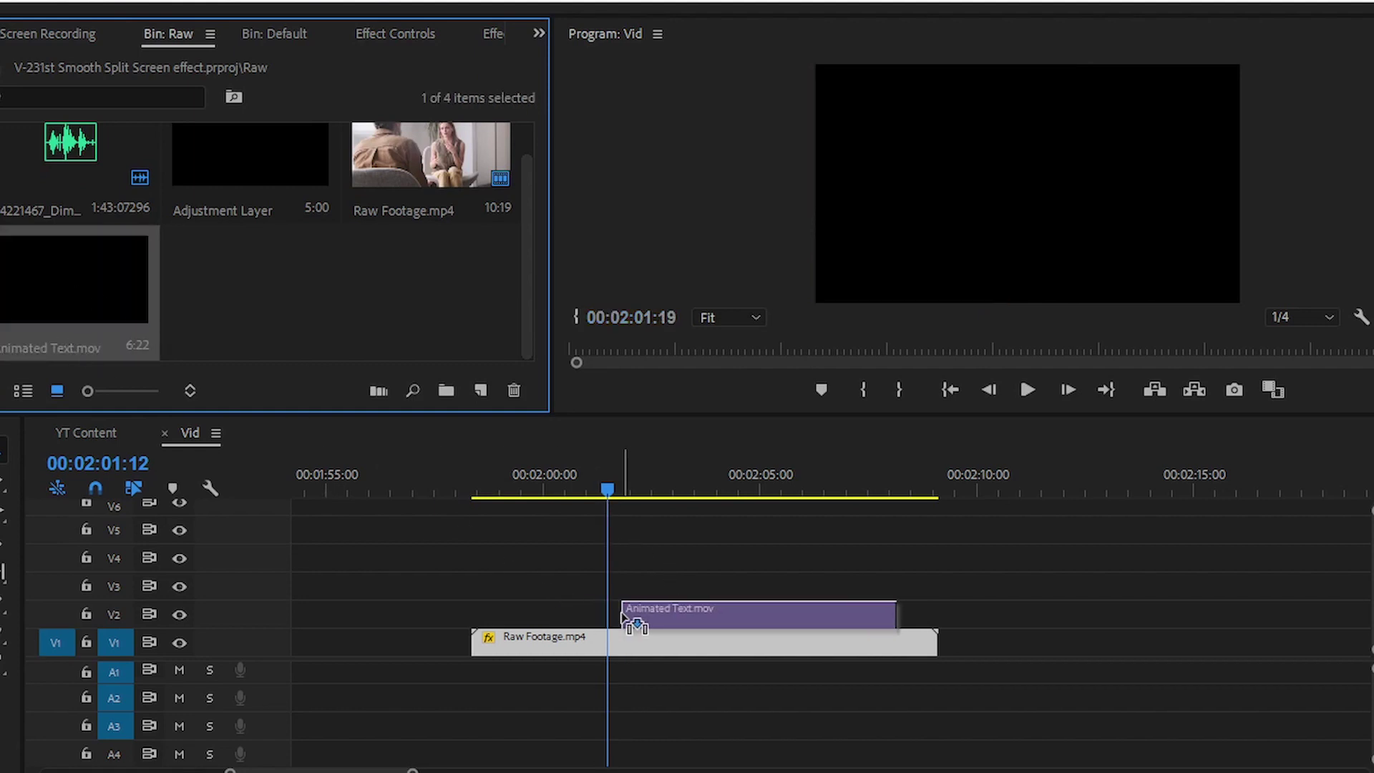
pyautogui.click(667, 605)
pyautogui.click(743, 480)
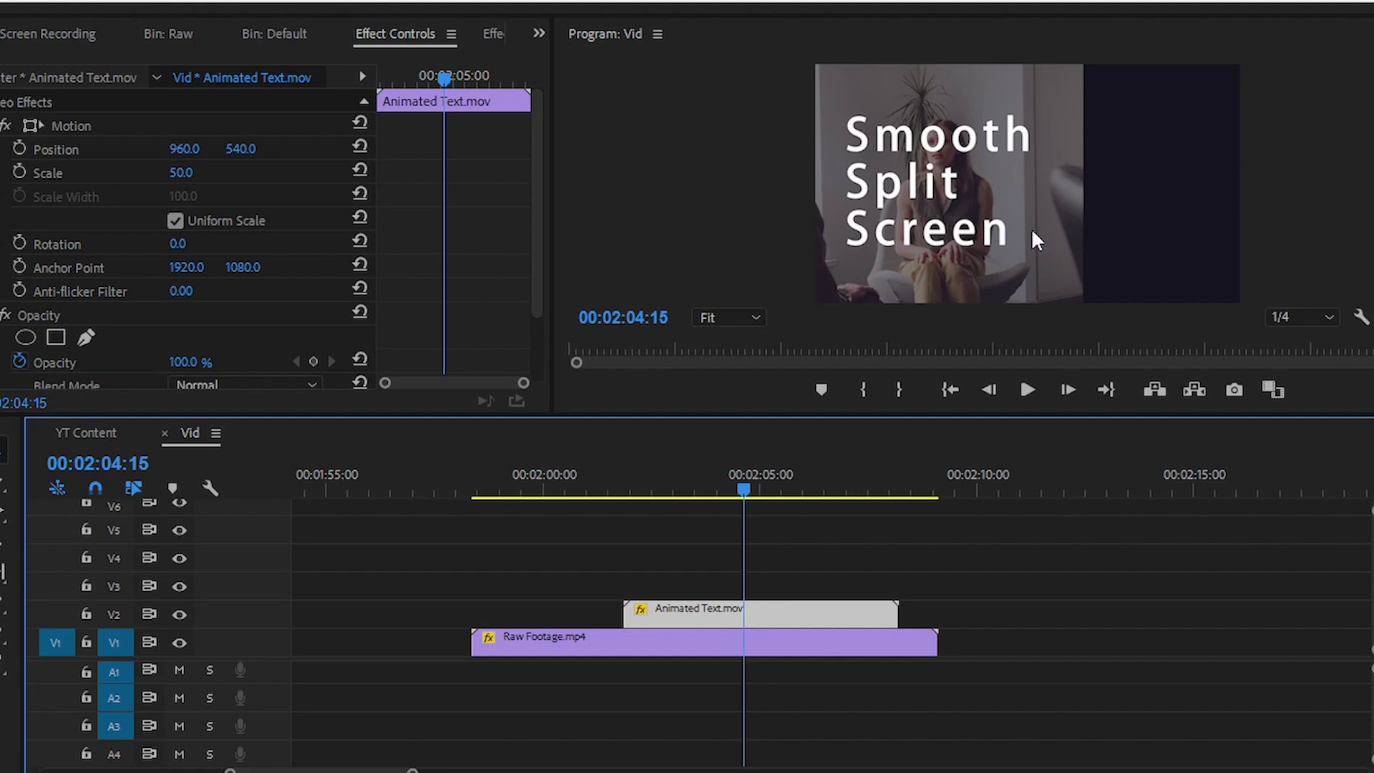
# Add a Position keyframe to the animated text at 00:02:02:06 with the horizontal position set to 2020
pyautogui.moveTo(644, 481)
pyautogui.mouseDown()
pyautogui.moveTo(617, 490)
pyautogui.moveTo(641, 488)
pyautogui.mouseUp()
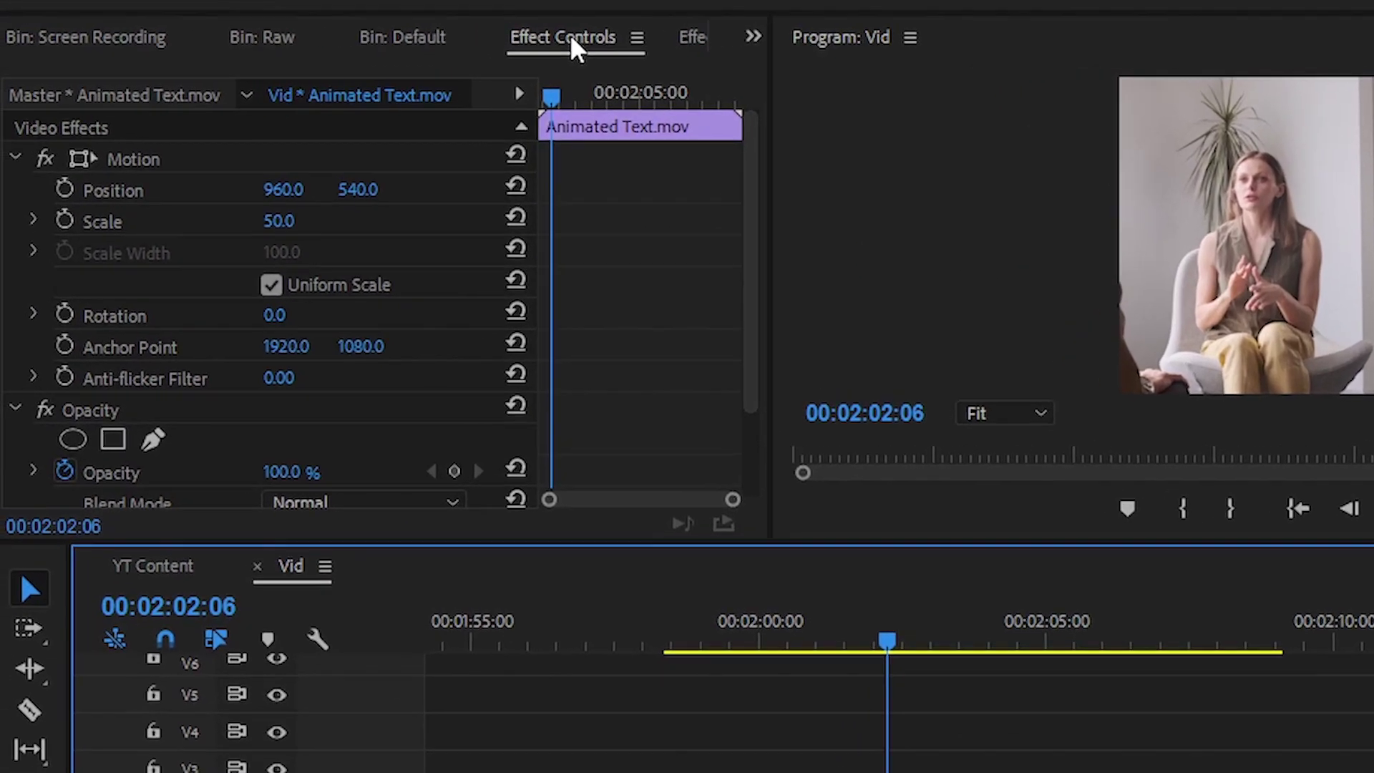
pyautogui.click(65, 190)
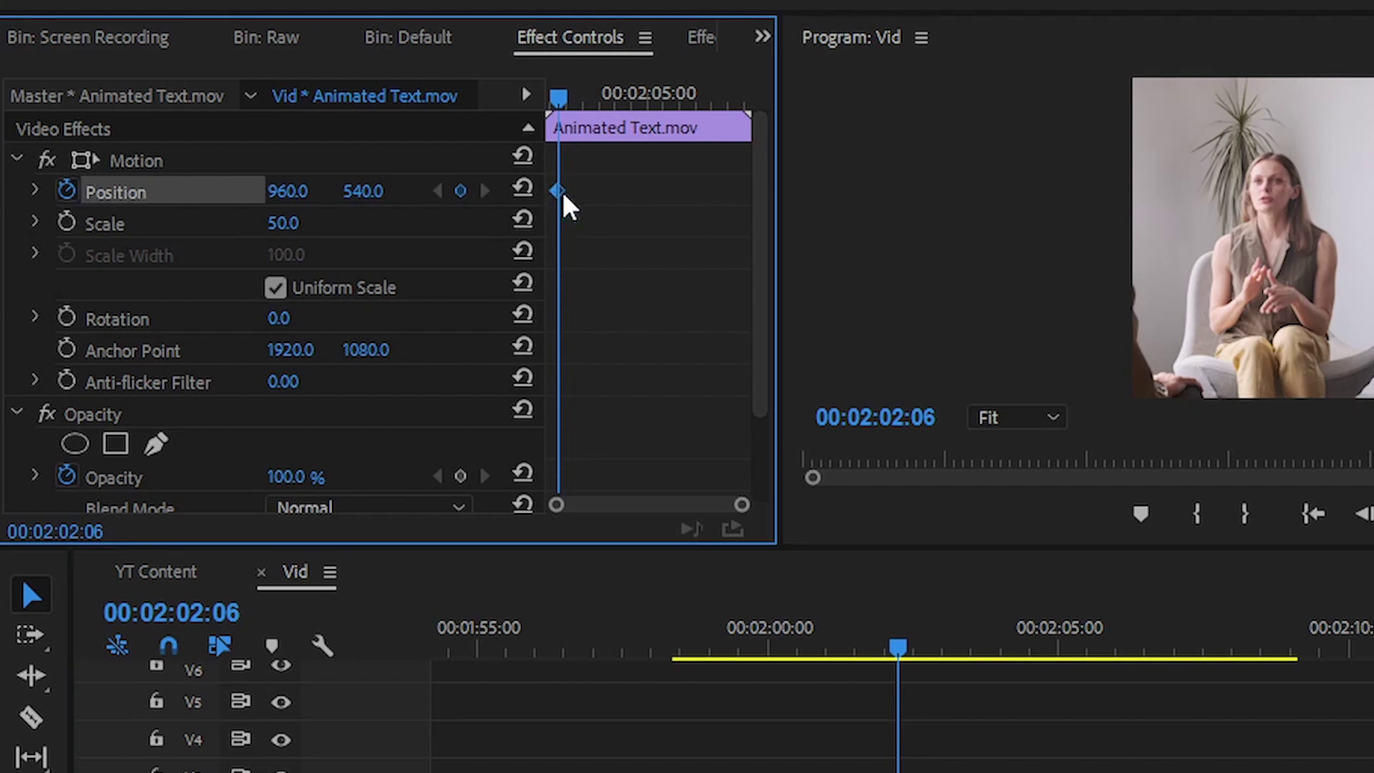
pyautogui.moveTo(299, 192); pyautogui.dragTo(1057, 192)
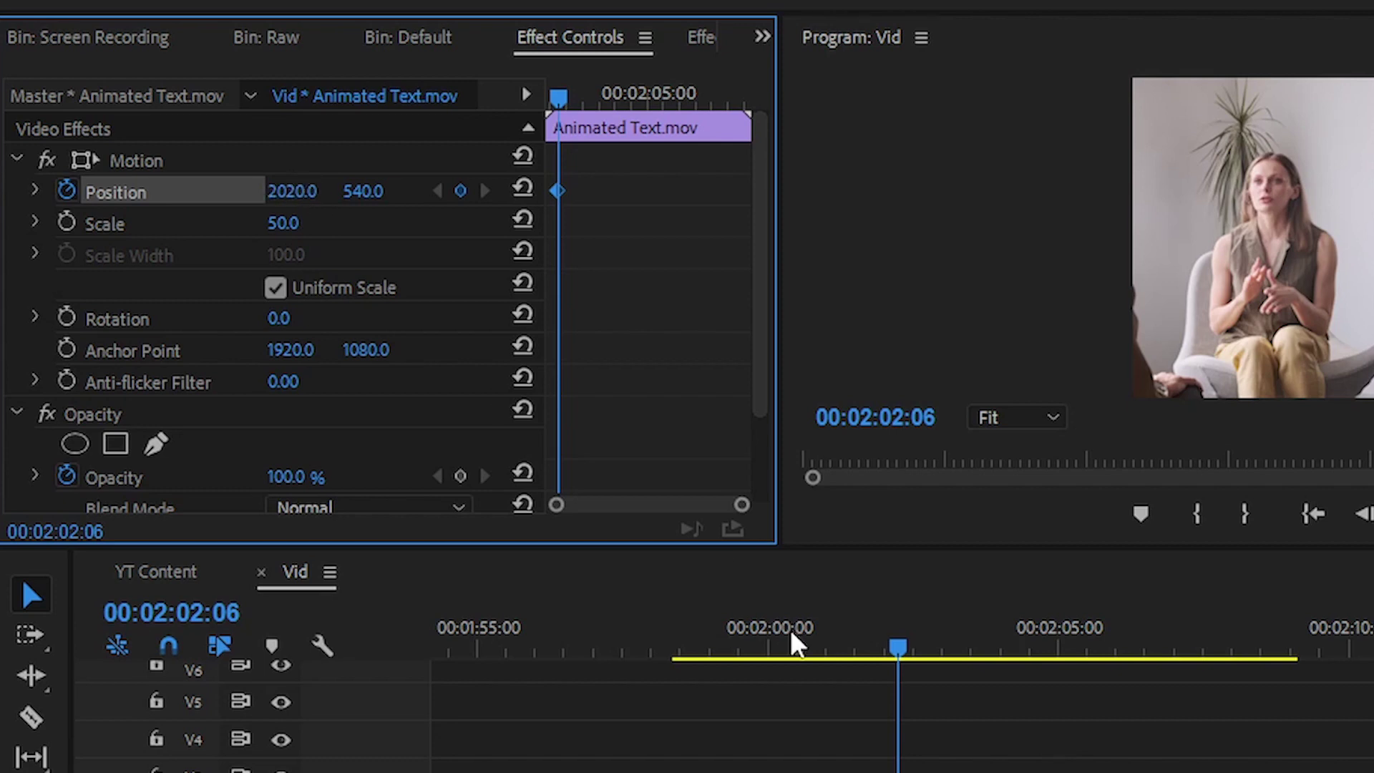
# Move the Animated Text clip earlier on V2 so that it starts at 00:01:59:13
pyautogui.moveTo(899, 647); pyautogui.dragTo(767, 659)
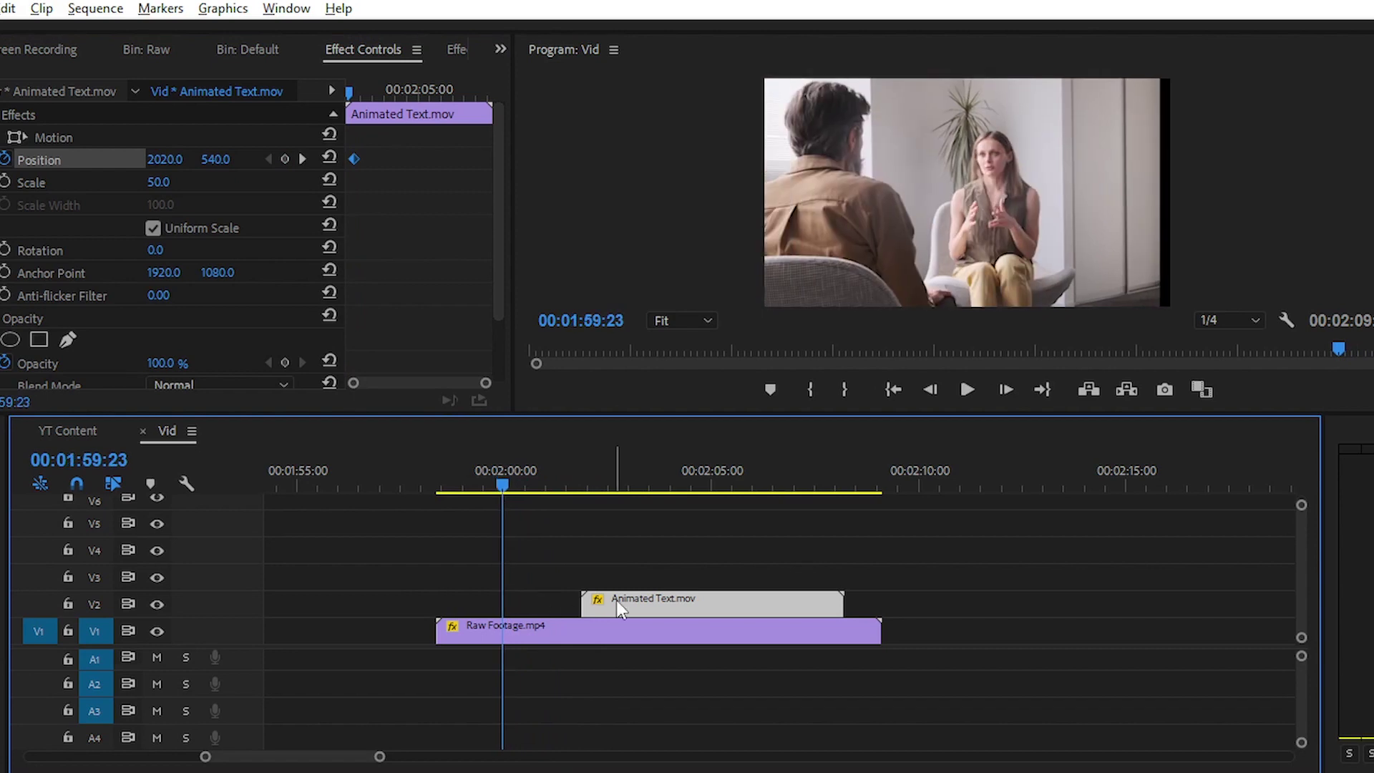
pyautogui.moveTo(615, 604); pyautogui.dragTo(569, 609)
pyautogui.moveTo(504, 481); pyautogui.dragTo(487, 481)
pyautogui.moveTo(535, 614); pyautogui.dragTo(554, 601)
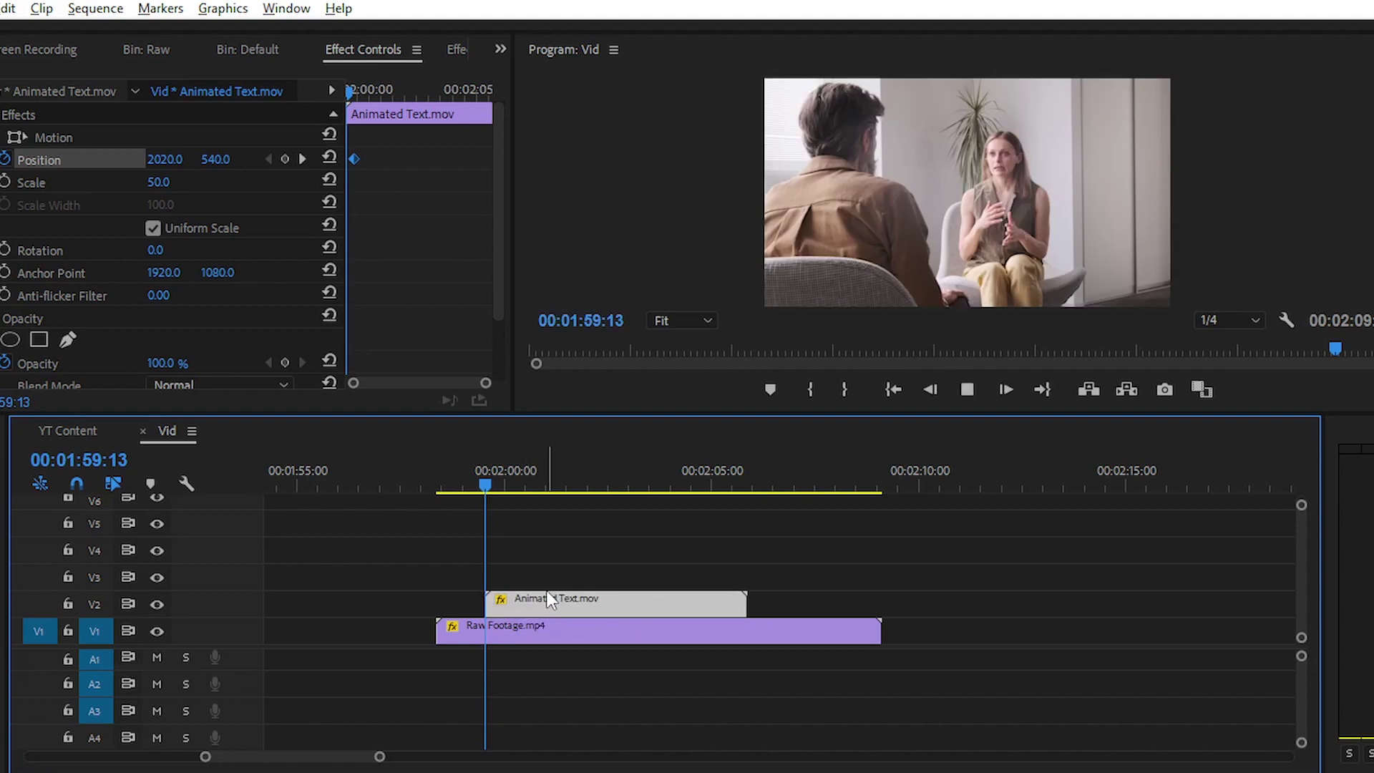
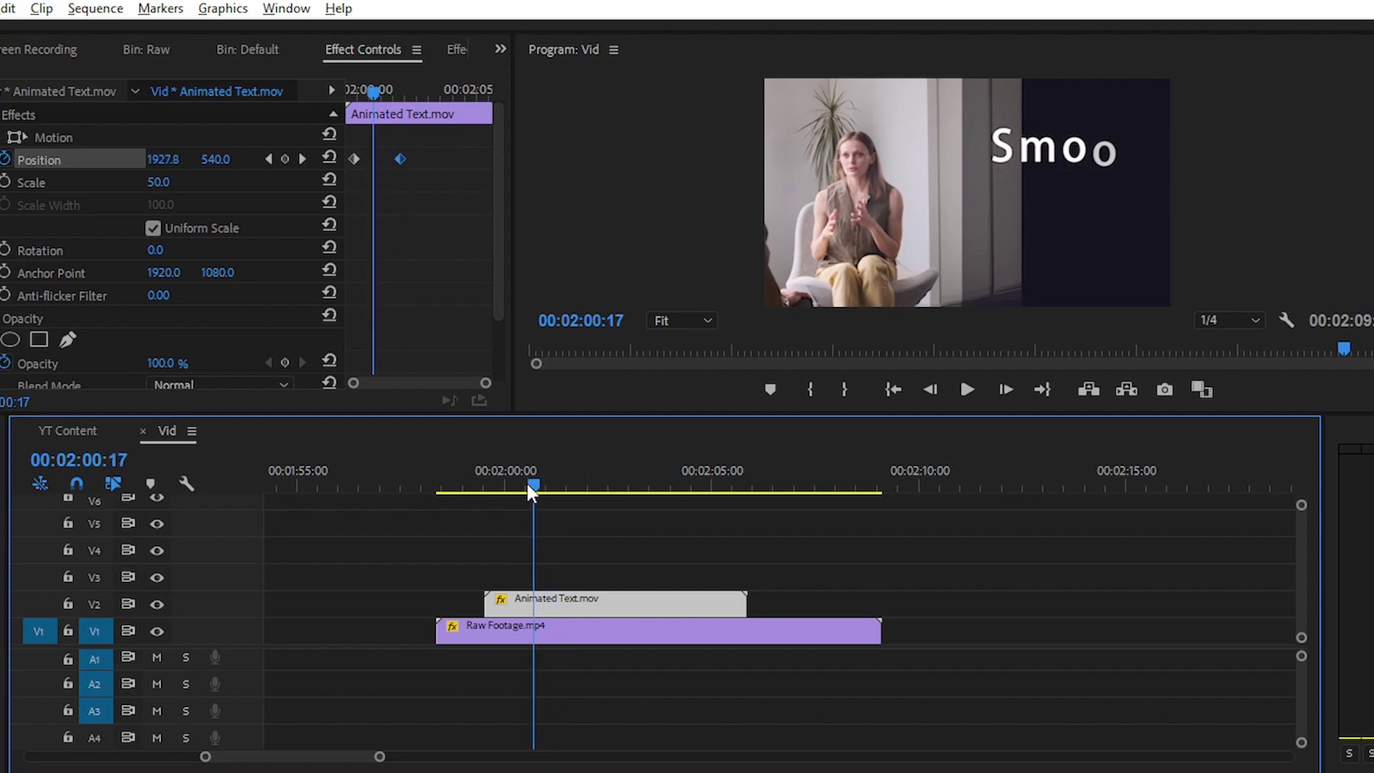
# Apply Ease In to the animated text's second Position keyframe and Ease Out to the first one
pyautogui.rightClick(400, 161)
pyautogui.moveTo(478, 346)
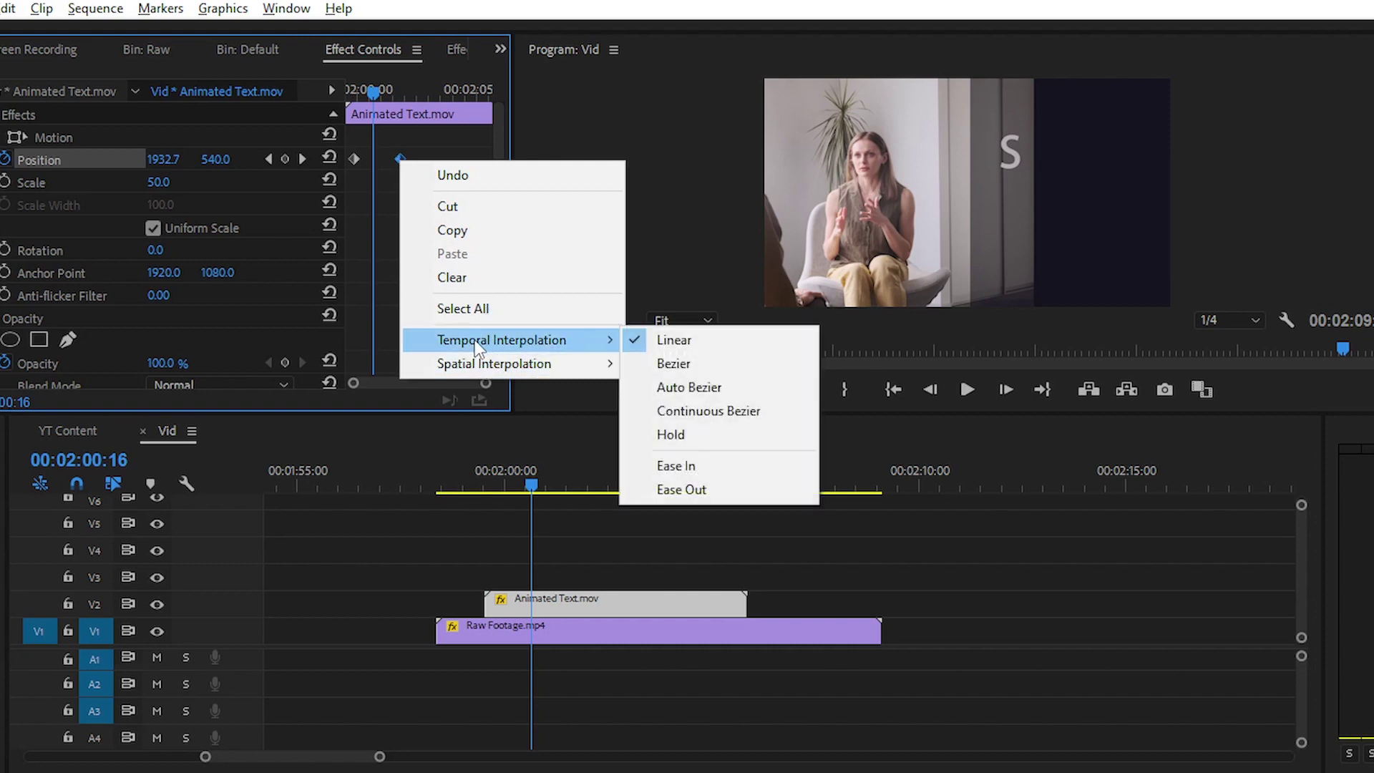
pyautogui.click(686, 466)
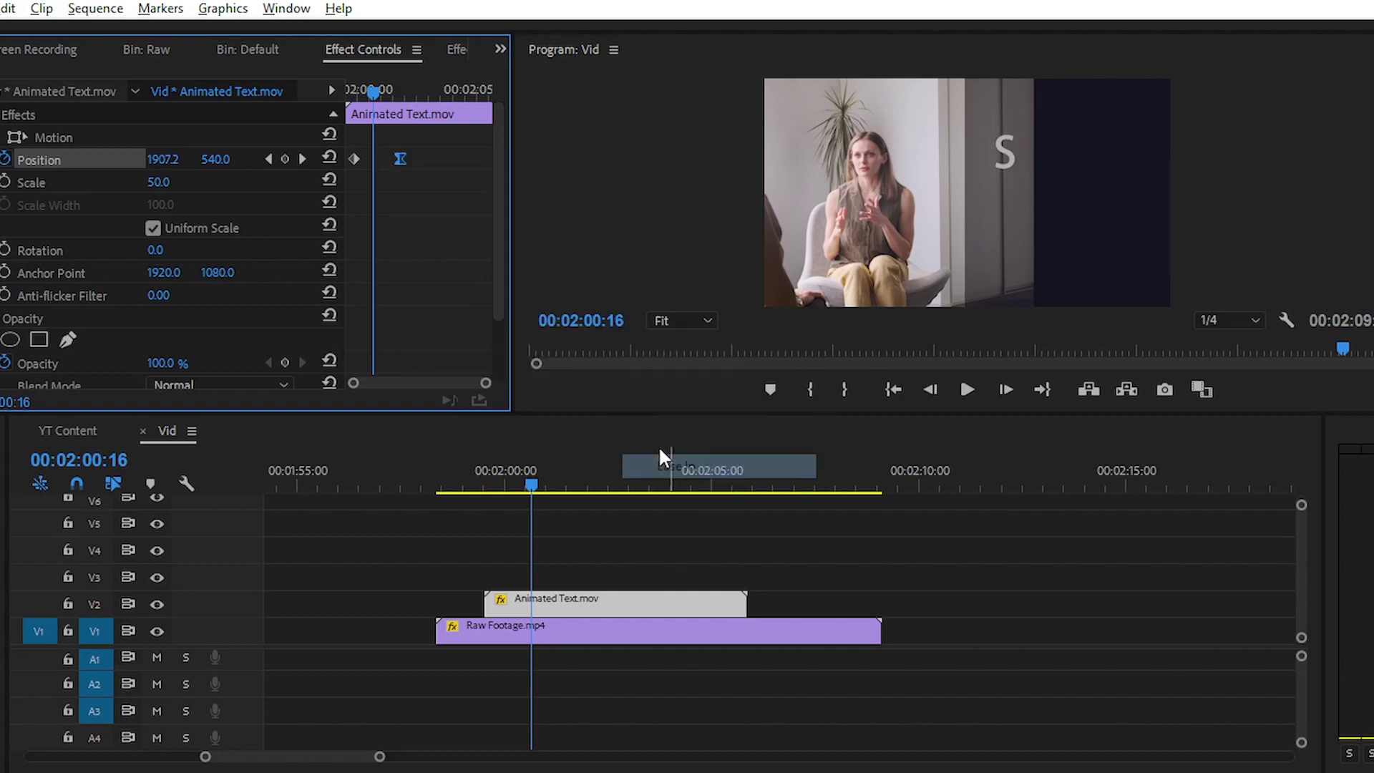
pyautogui.rightClick(353, 159)
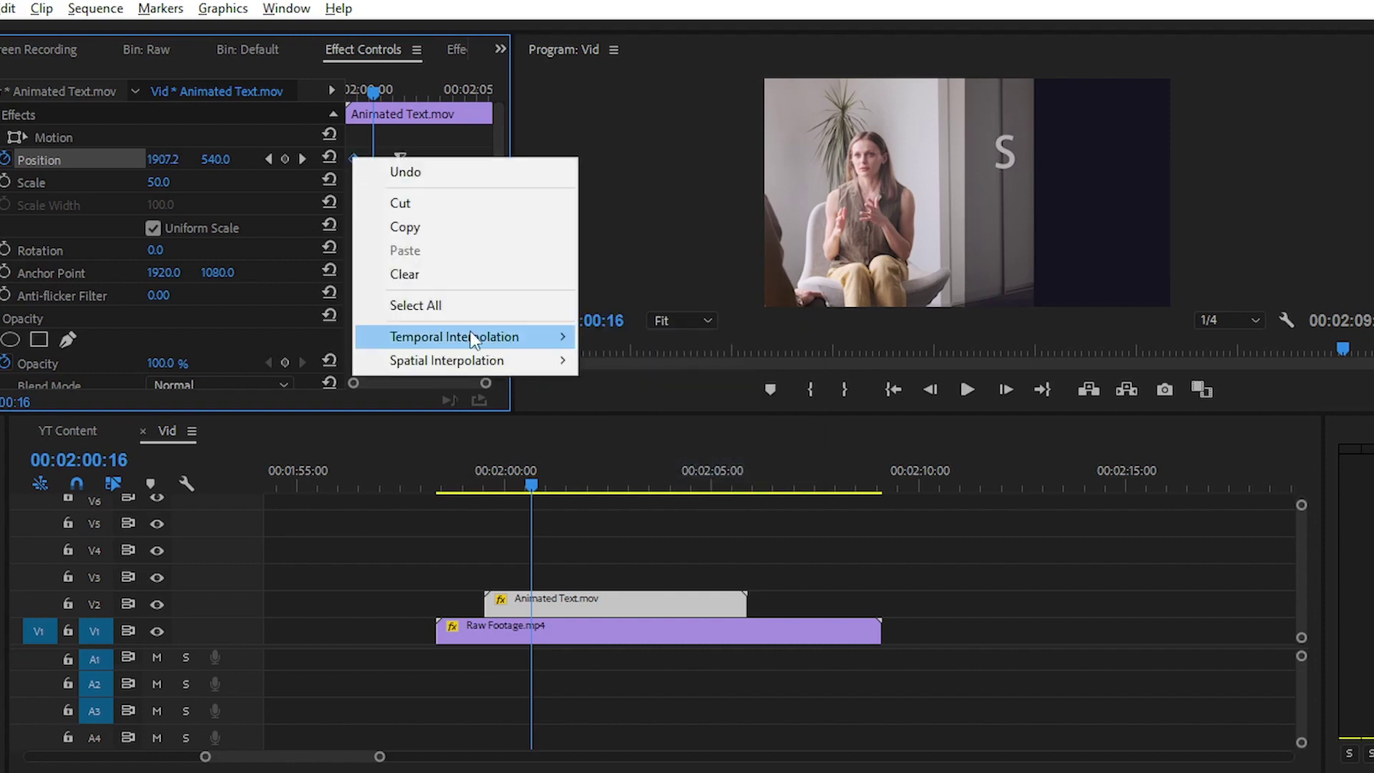
pyautogui.moveTo(472, 337)
pyautogui.click(633, 486)
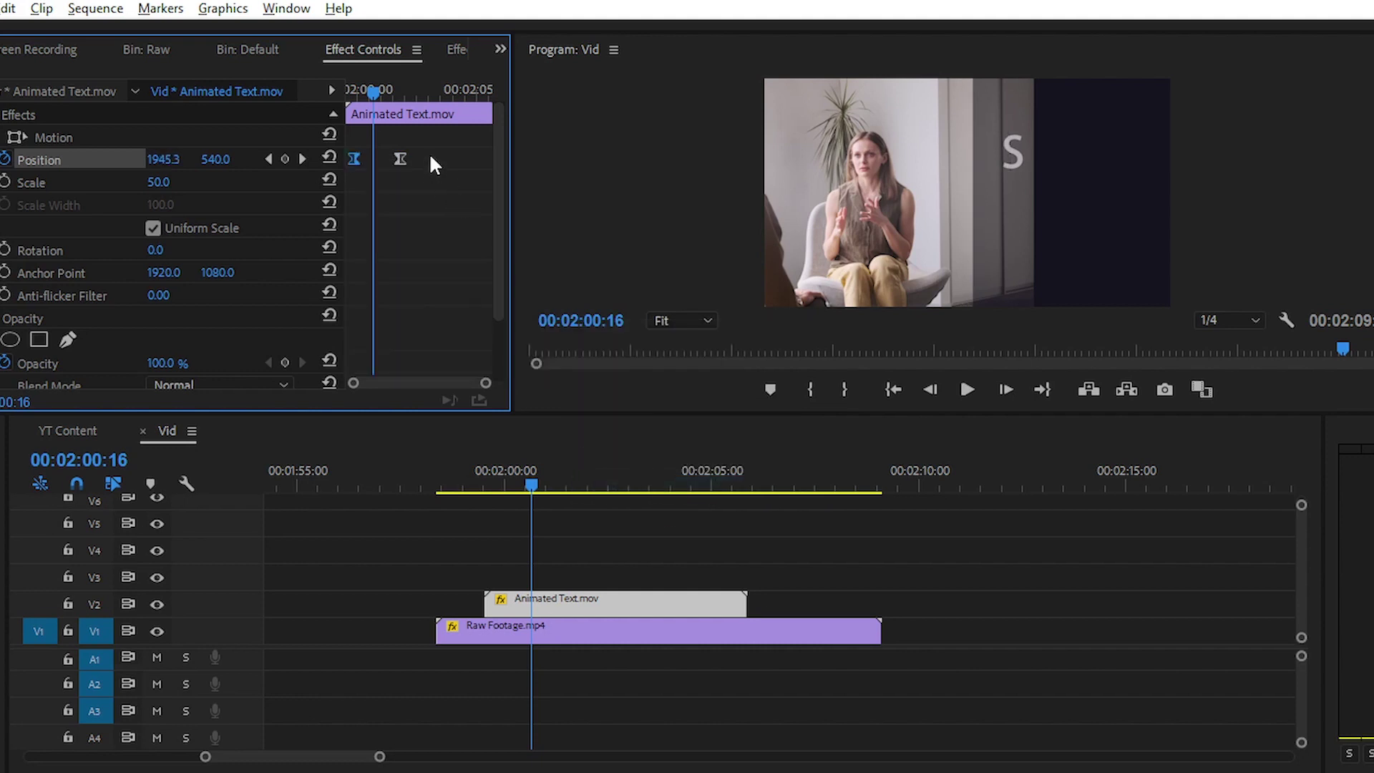
# Expand the animated text's Position velocity graph in a full-size Effect Controls view, with both keyframes selected
pyautogui.moveTo(442, 139); pyautogui.dragTo(353, 184)
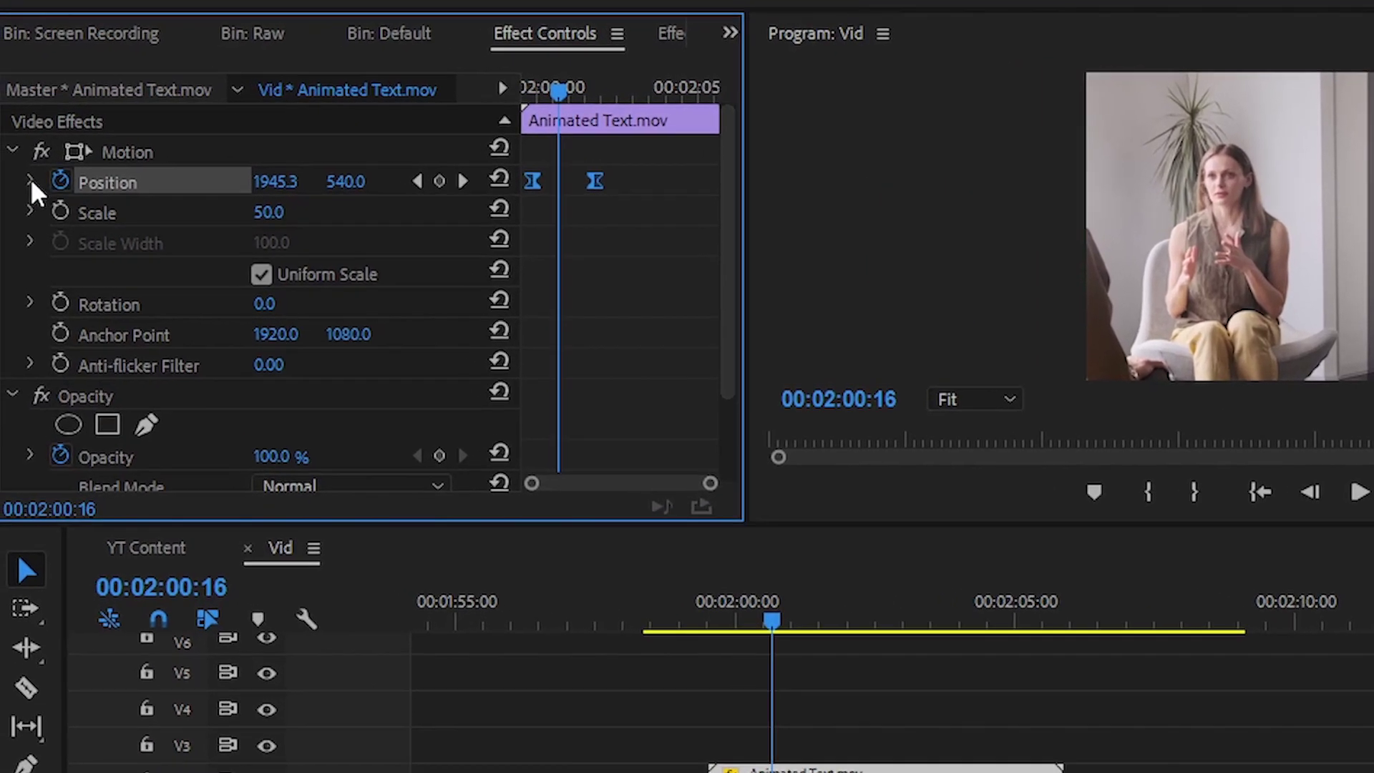
pyautogui.click(1, 158)
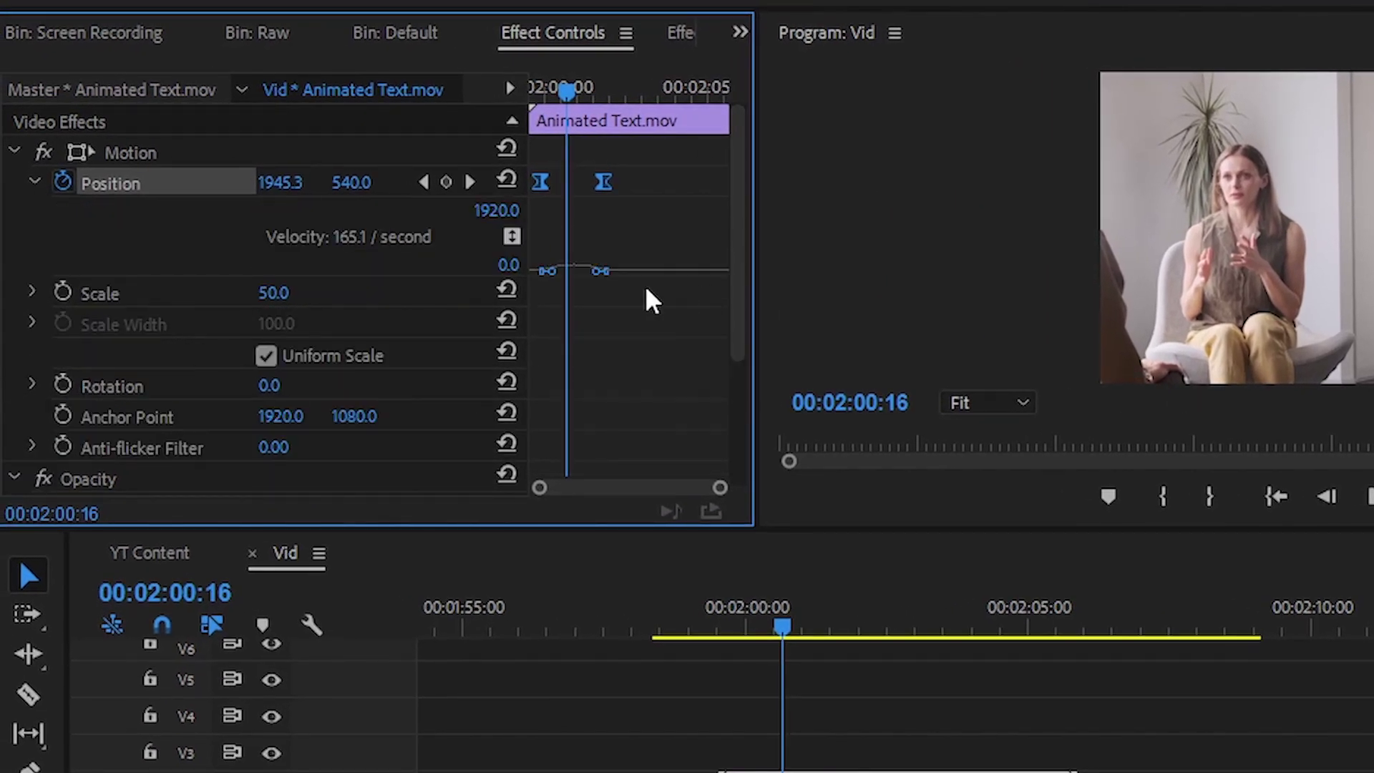
pyautogui.press('`')
pyautogui.press('`')
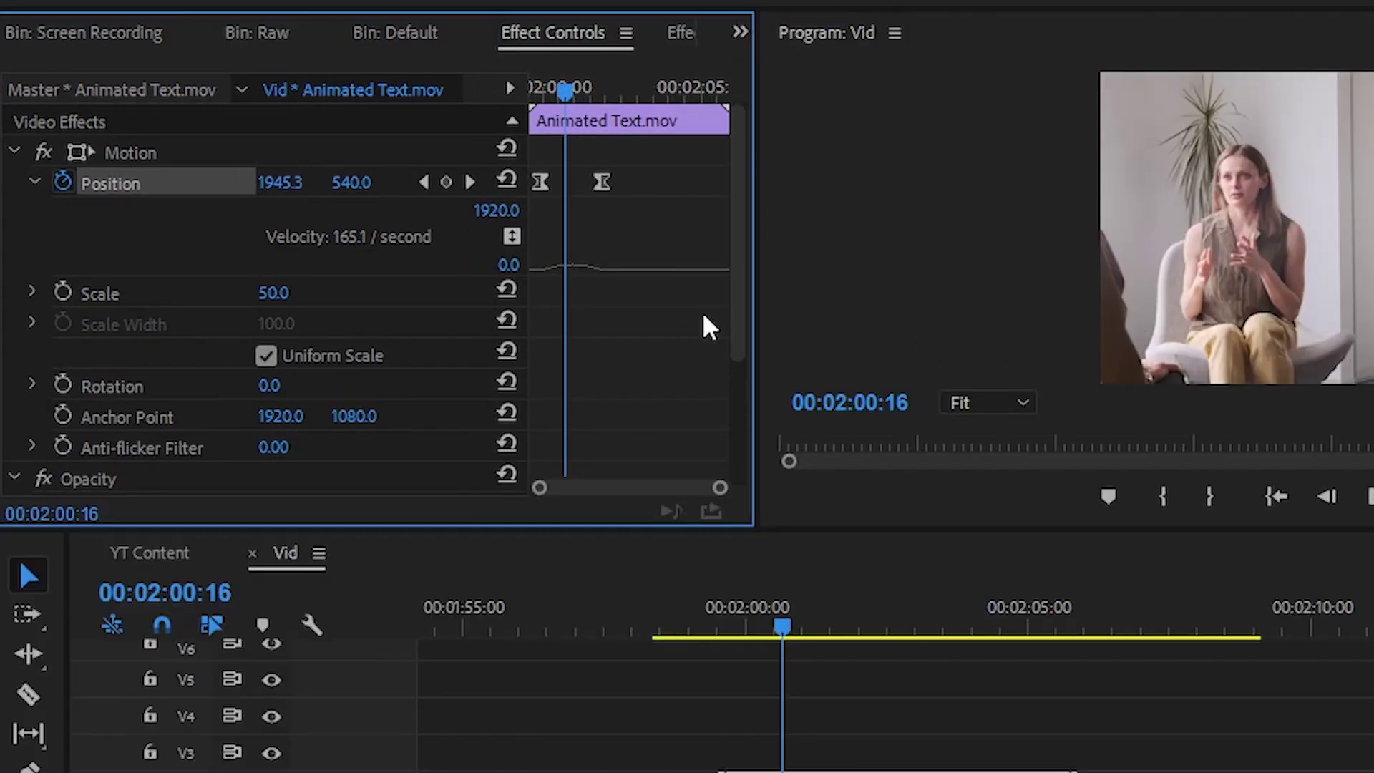
pyautogui.press('`')
pyautogui.moveTo(1077, 183); pyautogui.dragTo(554, 211)
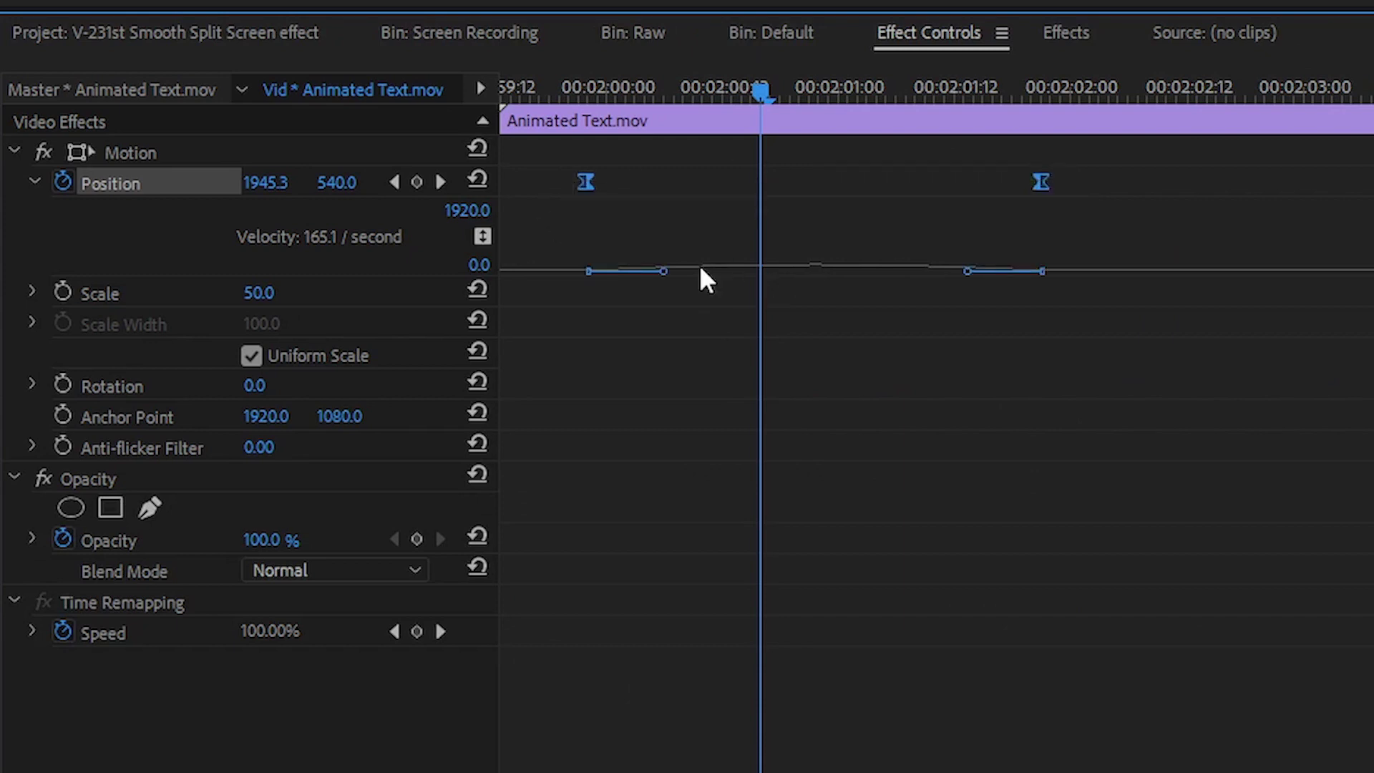
# Extend both velocity handles of the text's Position keyframes toward each other to form a sharp speed peak
pyautogui.moveTo(664, 273); pyautogui.dragTo(762, 272)
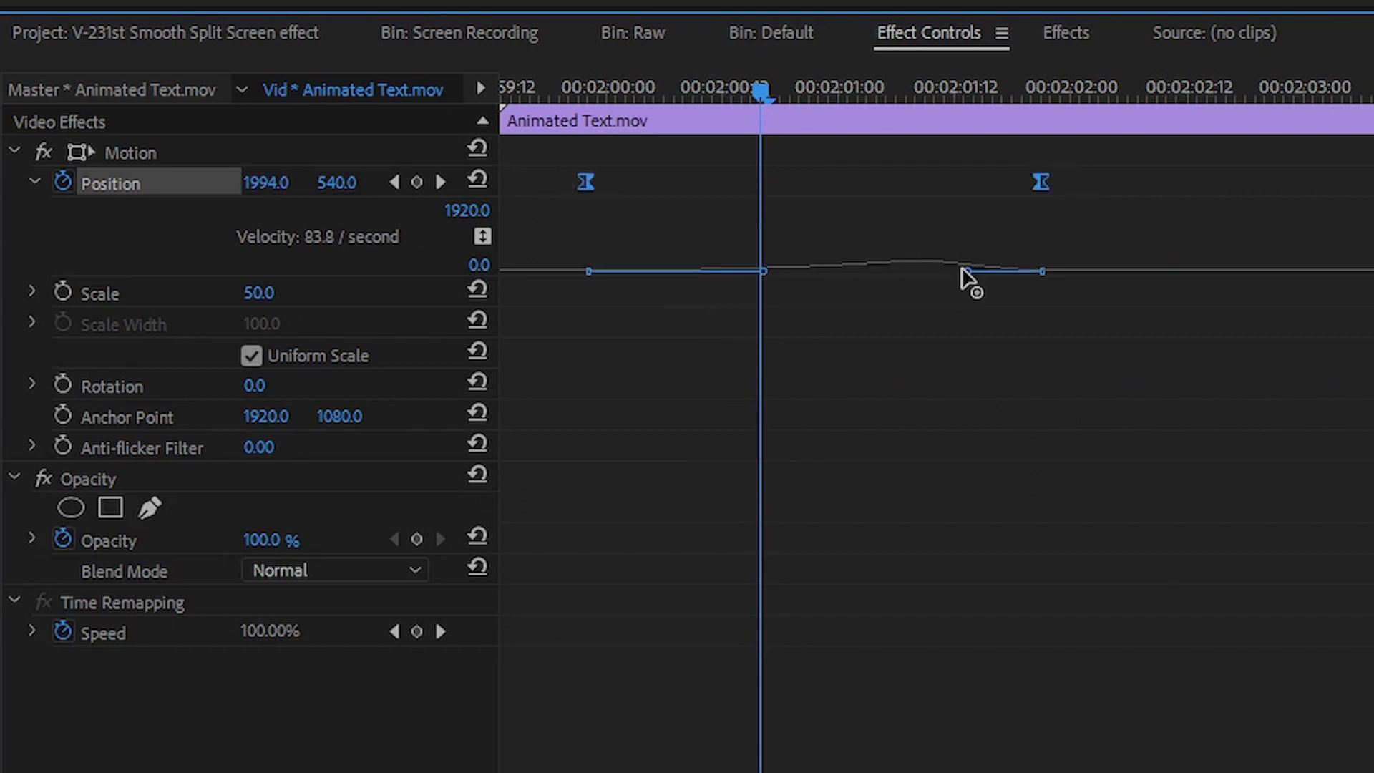
pyautogui.moveTo(963, 272); pyautogui.dragTo(788, 276)
pyautogui.click(1029, 227)
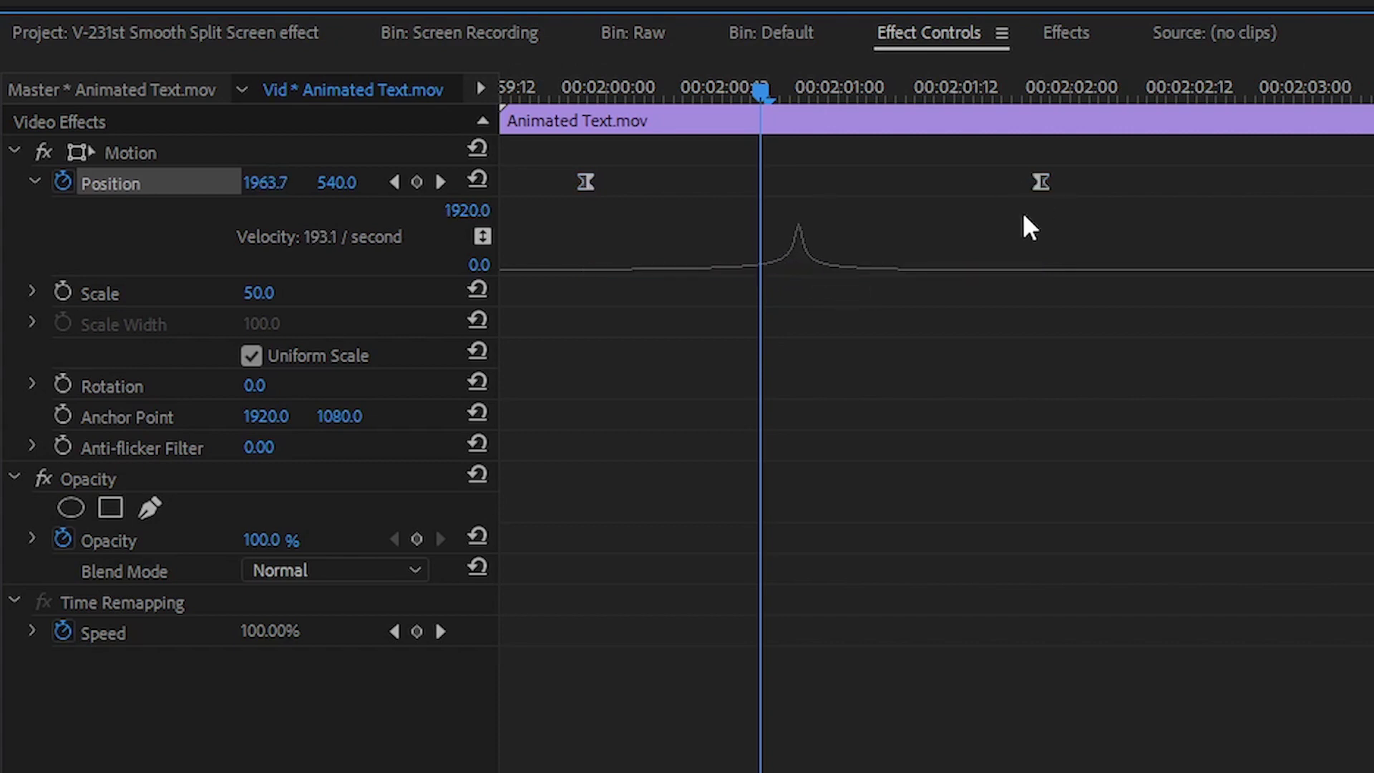
# Shorten the text's slide by moving its second Position keyframe closer to the first, and play the result
pyautogui.moveTo(1040, 182); pyautogui.dragTo(854, 187)
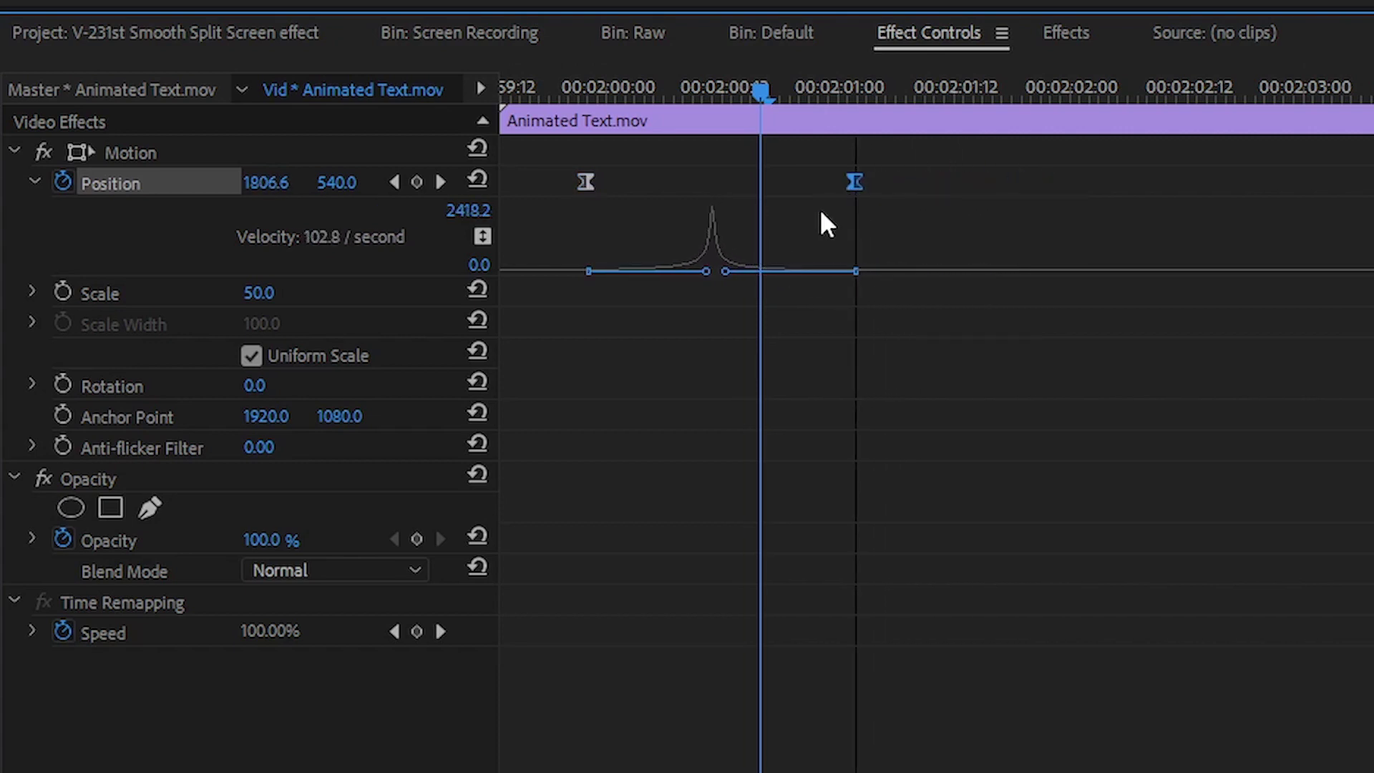
pyautogui.moveTo(722, 271)
pyautogui.mouseDown()
pyautogui.moveTo(746, 271)
pyautogui.moveTo(723, 269)
pyautogui.mouseUp()
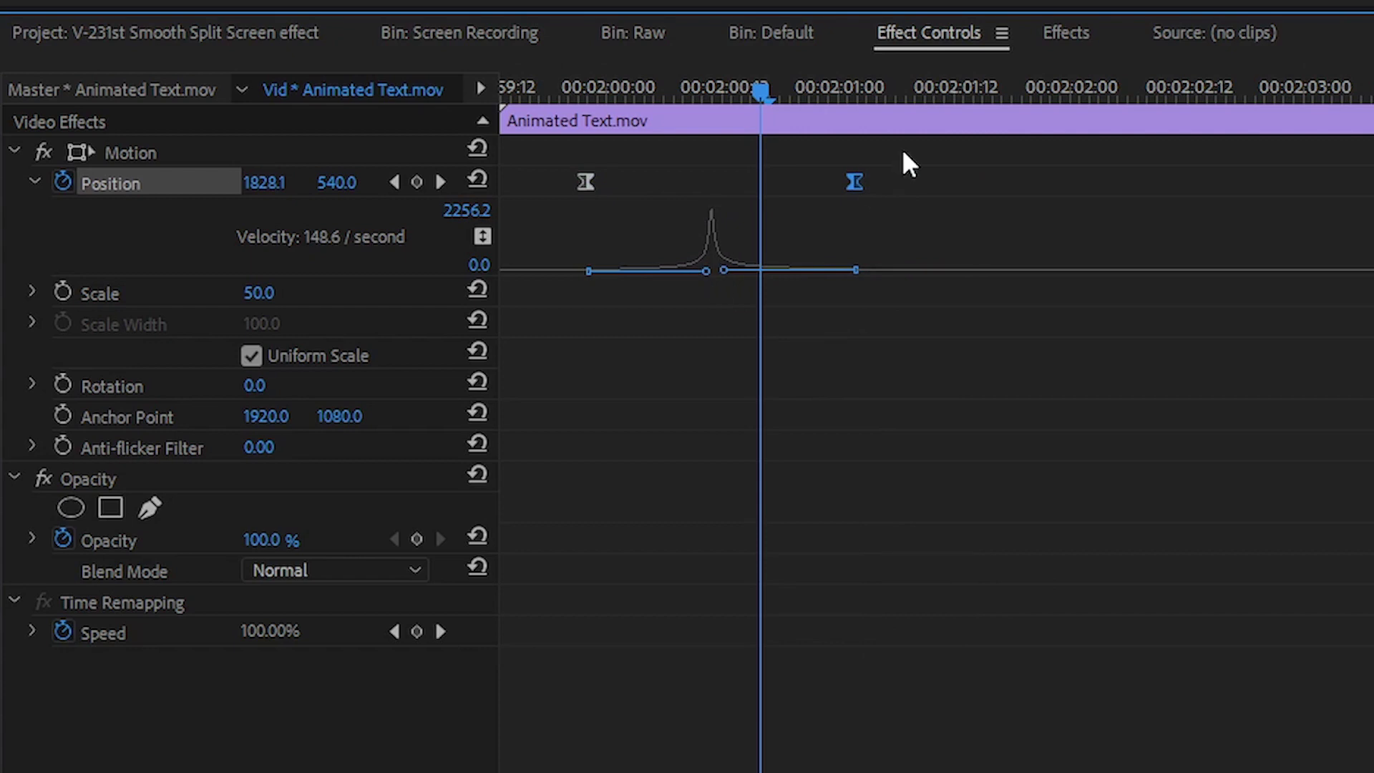
pyautogui.moveTo(854, 182); pyautogui.dragTo(811, 182)
pyautogui.moveTo(734, 97); pyautogui.dragTo(568, 93)
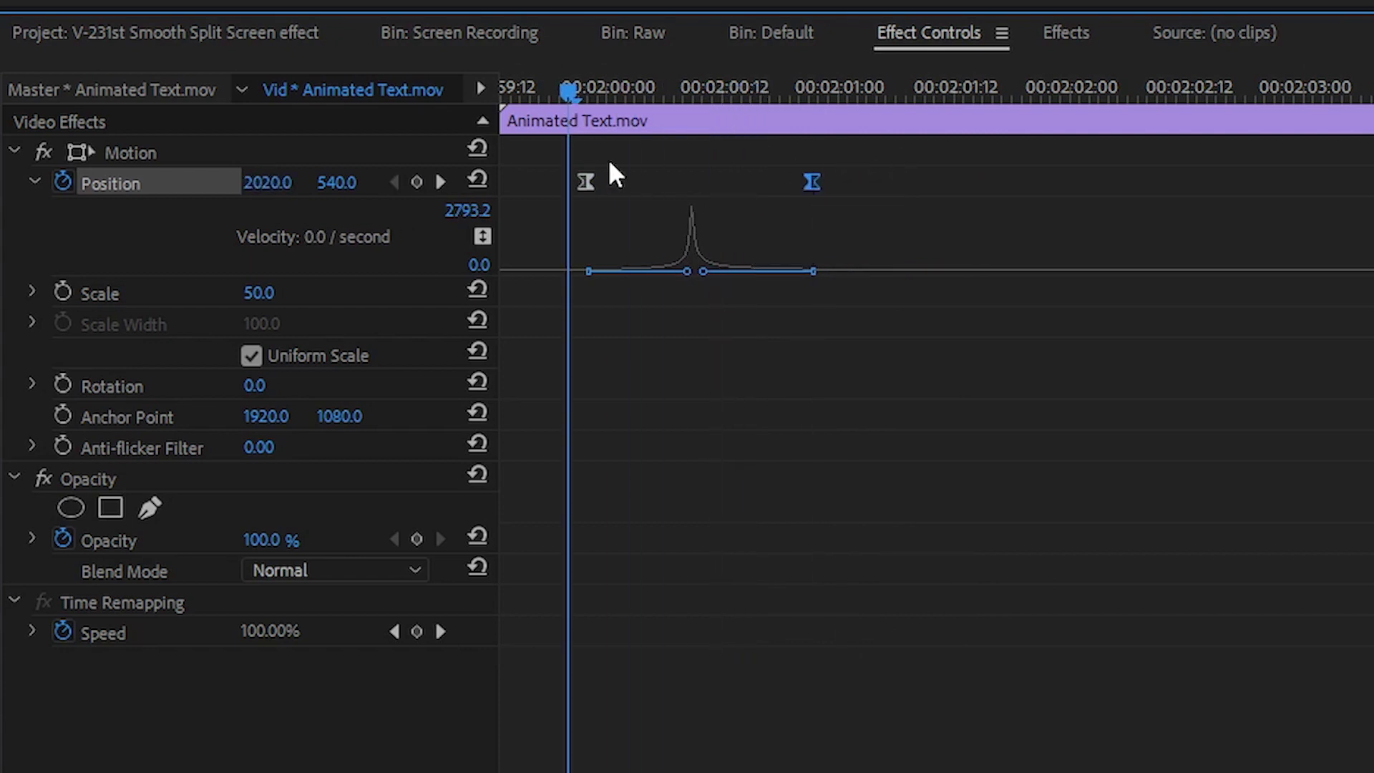
pyautogui.click(794, 722)
pyautogui.click(793, 757)
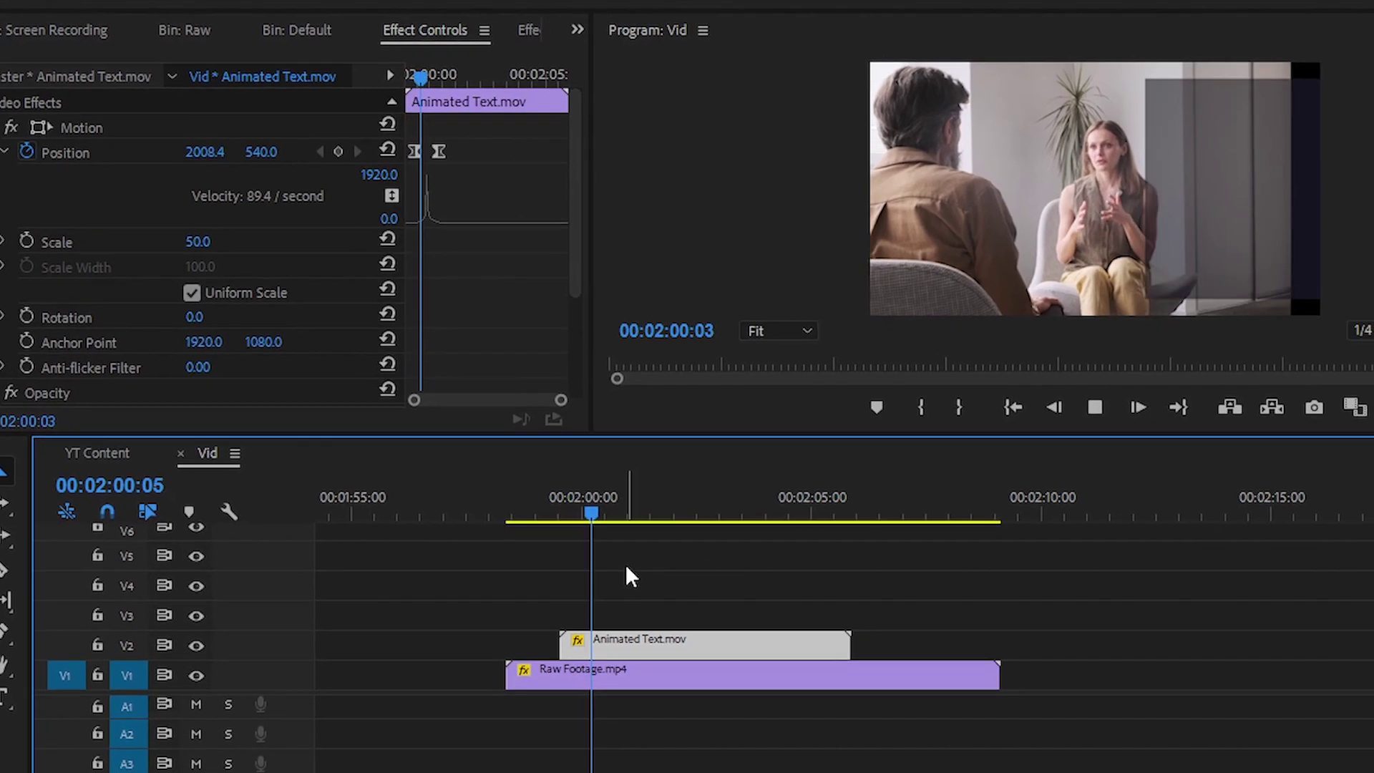
# Delay the Animated Text clip on V2 to start at 00:01:59:23, and play the result
pyautogui.moveTo(780, 770); pyautogui.dragTo(780, 770)
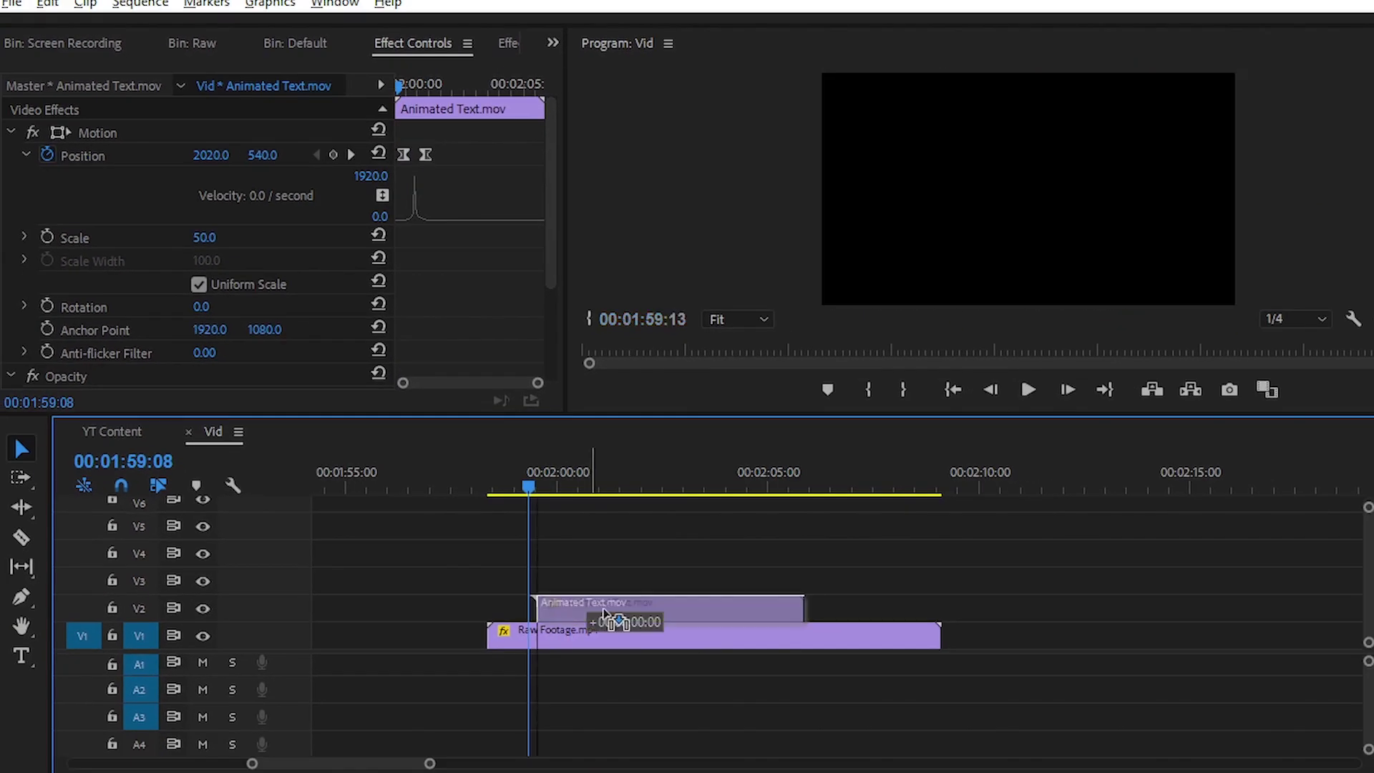
pyautogui.moveTo(603, 613); pyautogui.dragTo(667, 609)
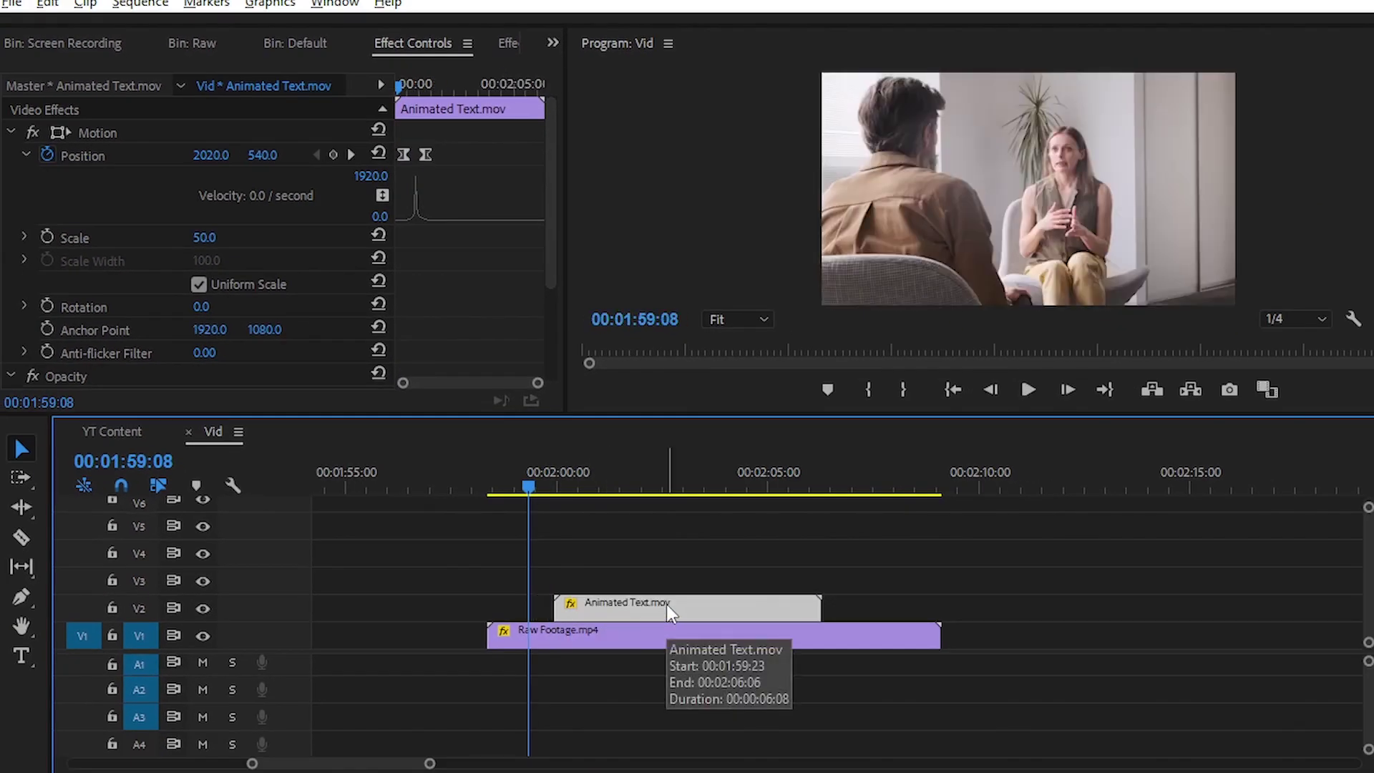
pyautogui.press('space')
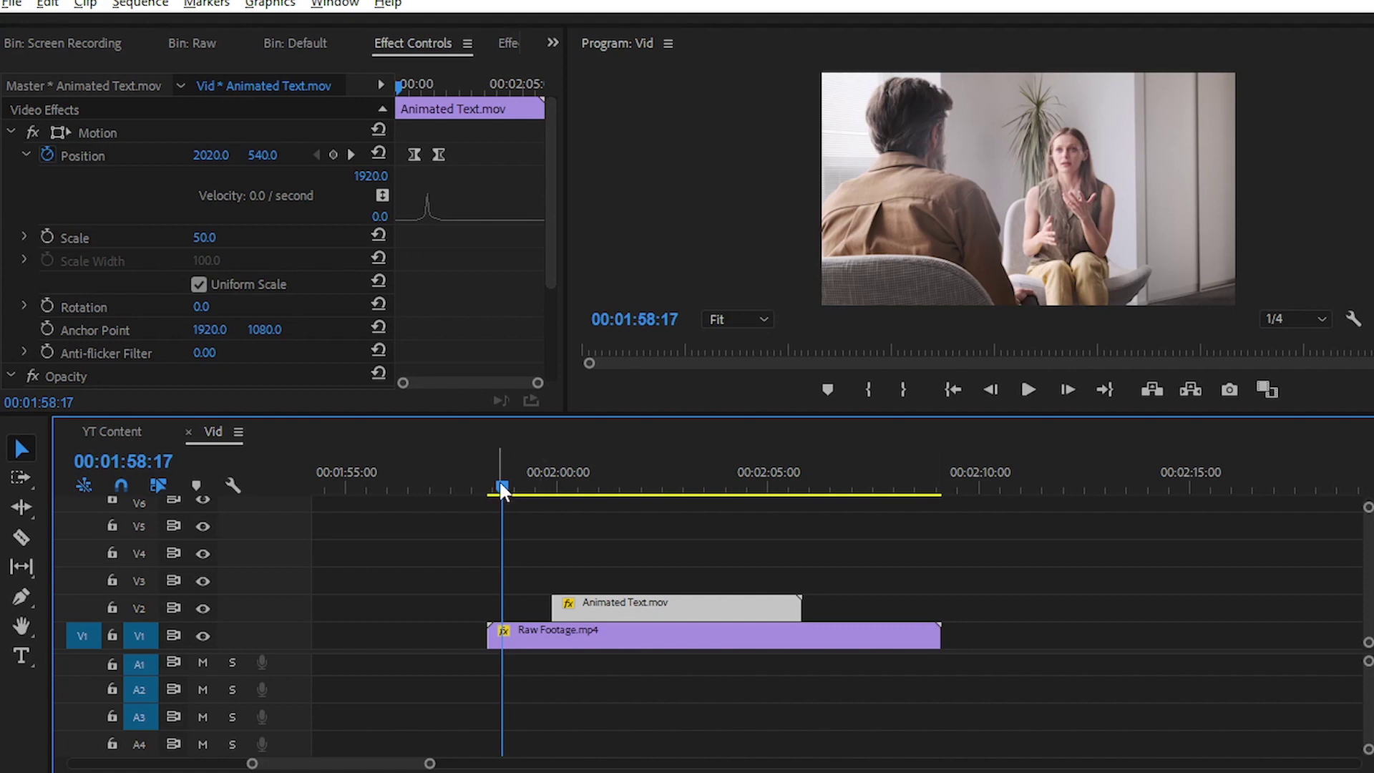
# Mark the sequence range from 00:01:58:12 to 00:02:08:12 and render it with Render In to Out
pyautogui.press('i')
pyautogui.moveTo(493, 490); pyautogui.dragTo(920, 490)
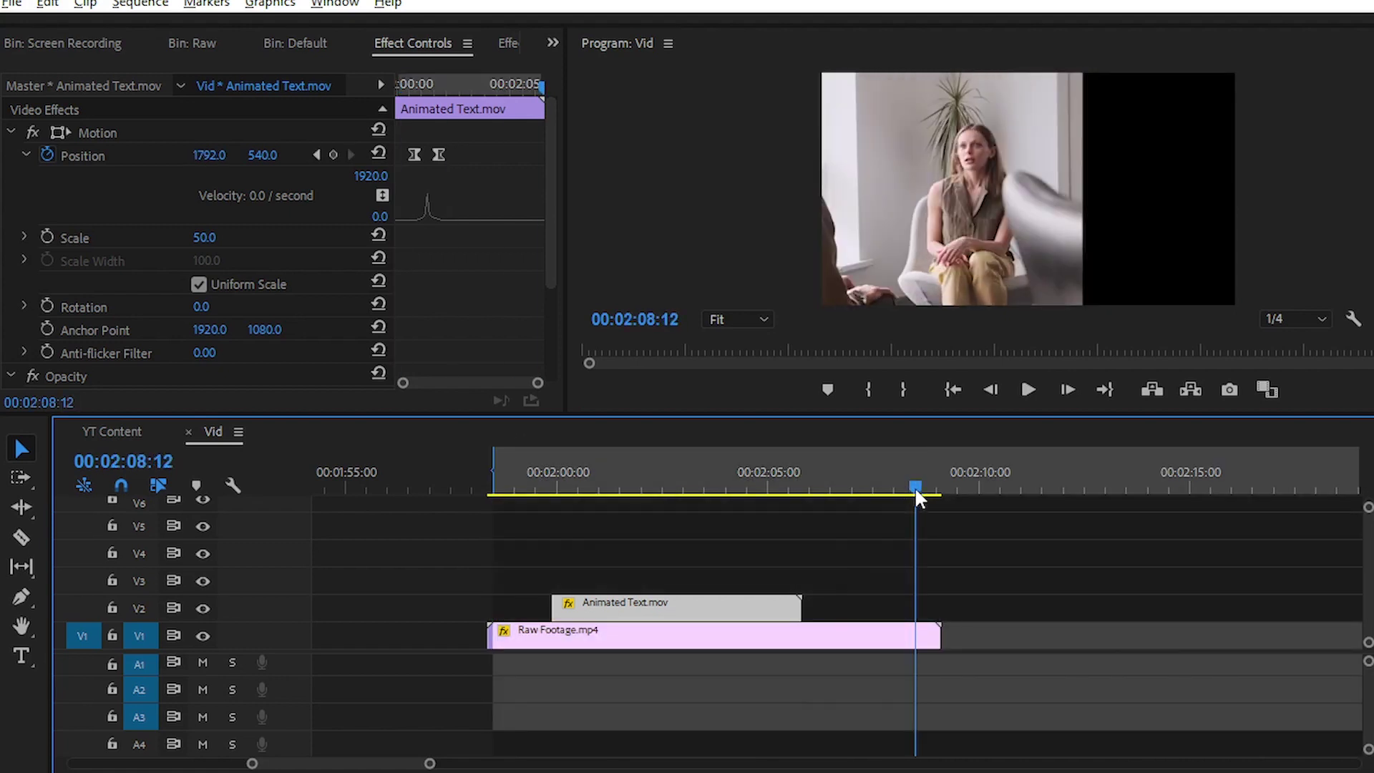
pyautogui.press('o')
pyautogui.click(127, 8)
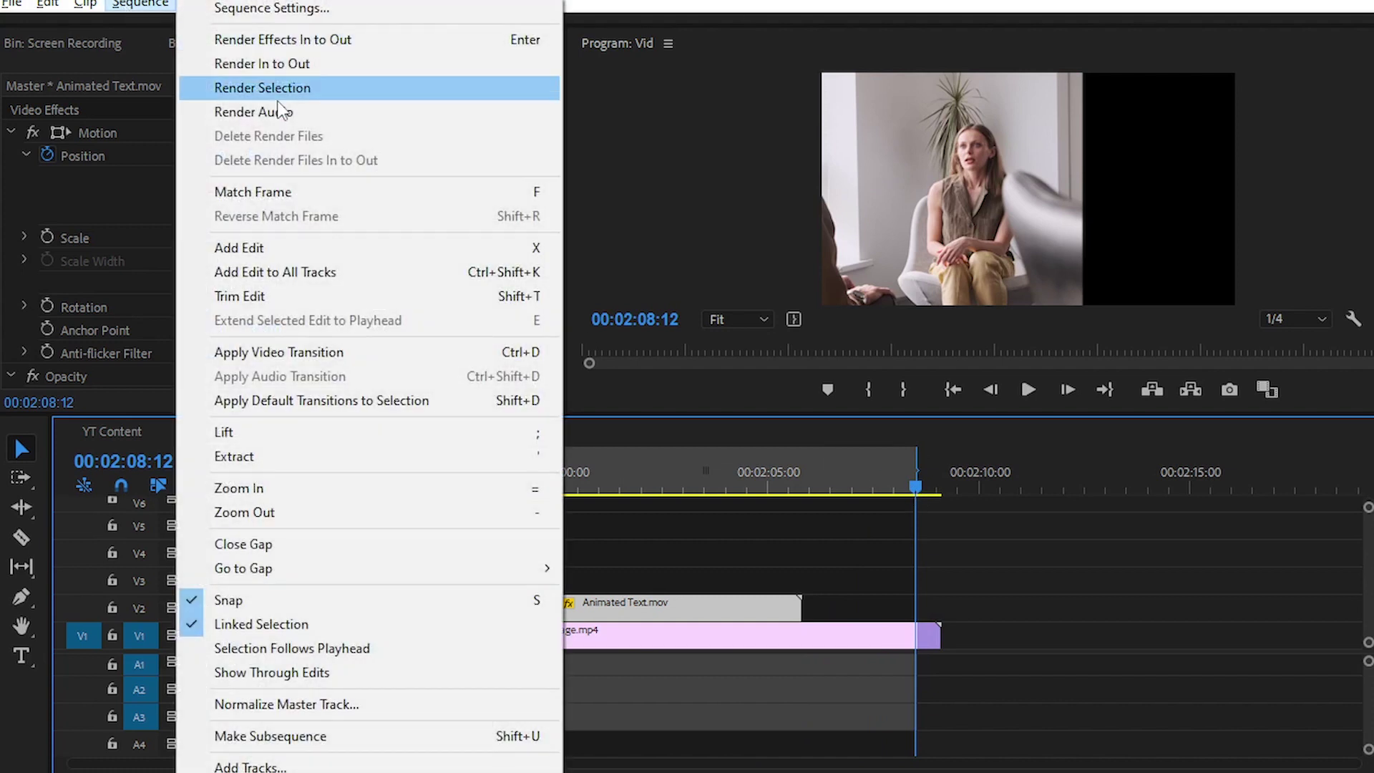
pyautogui.click(269, 65)
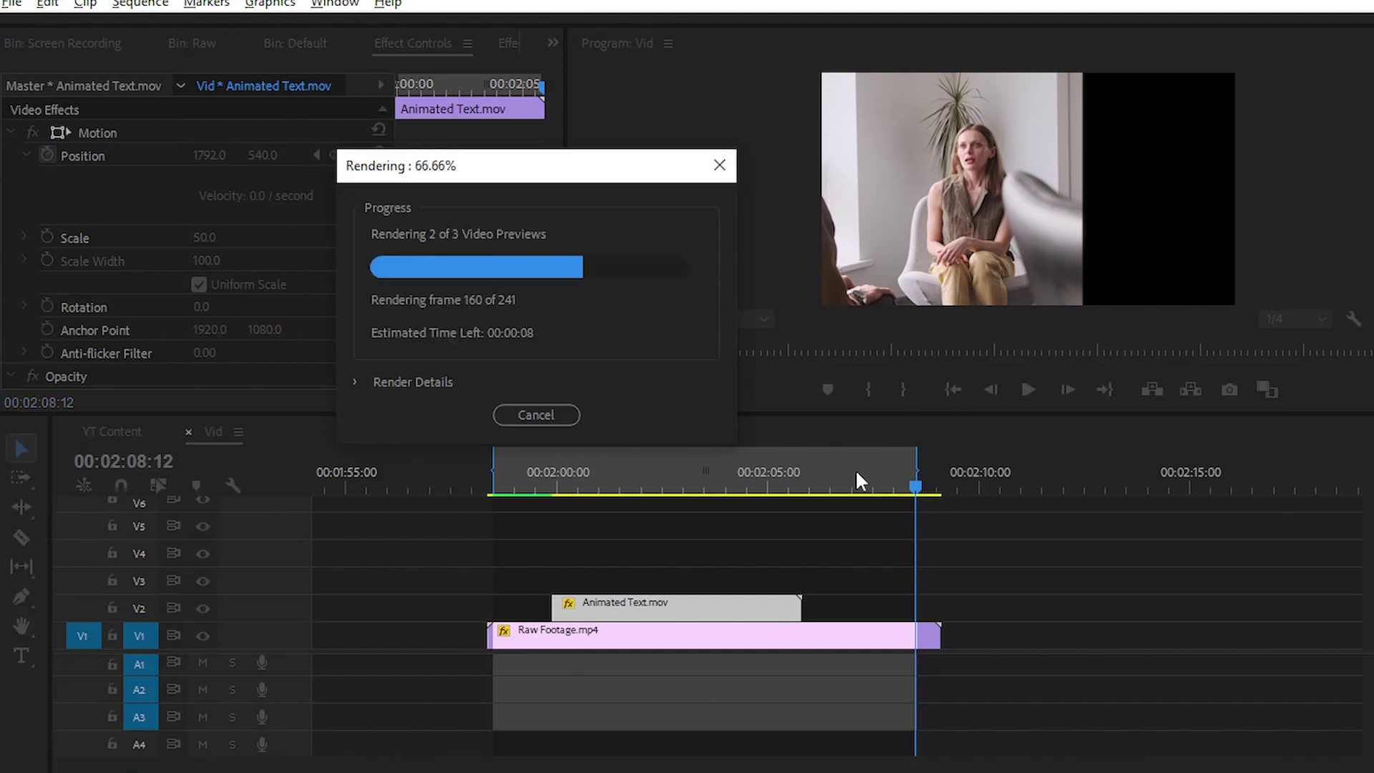
# Return the playhead to the start of the rendered range at 00:01:58:12 and make the Program monitor active for playback
pyautogui.click(497, 484)
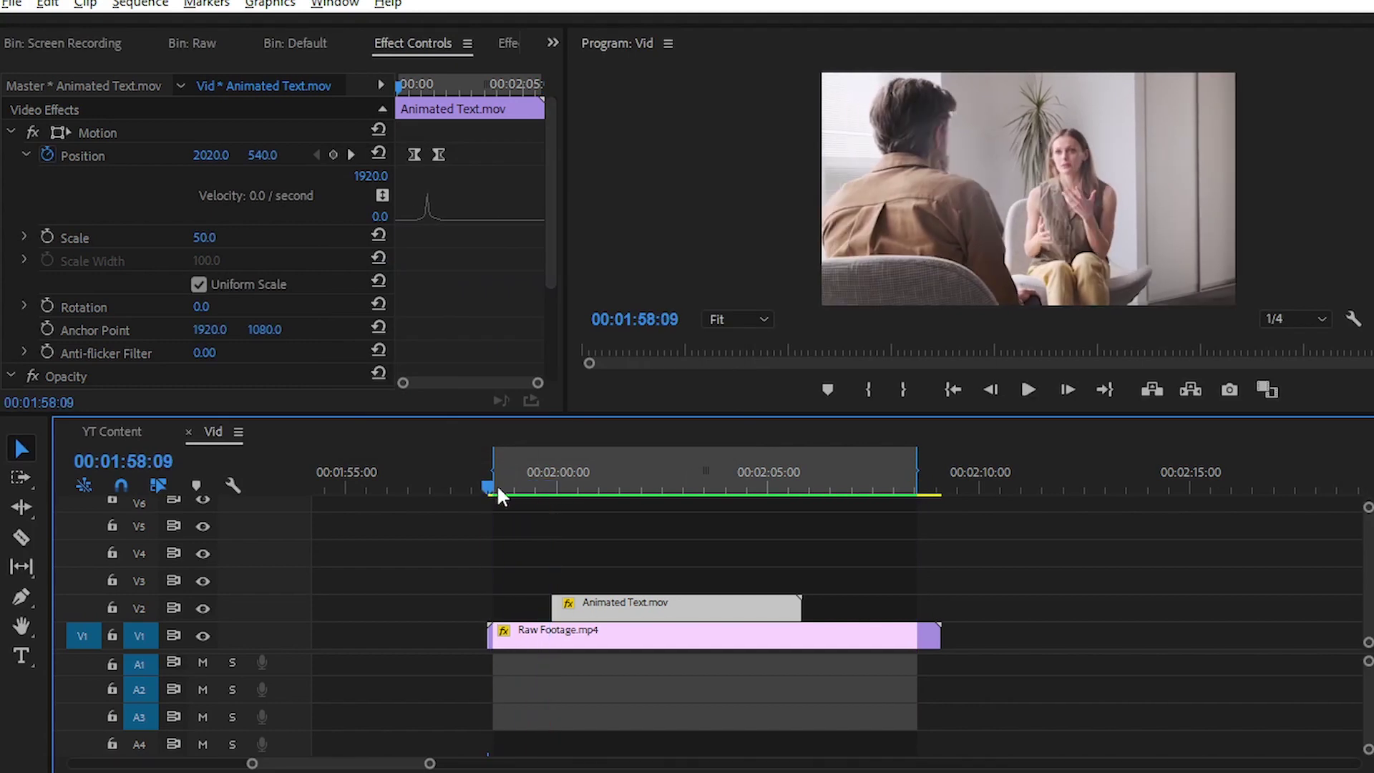
pyautogui.click(498, 485)
pyautogui.click(1013, 241)
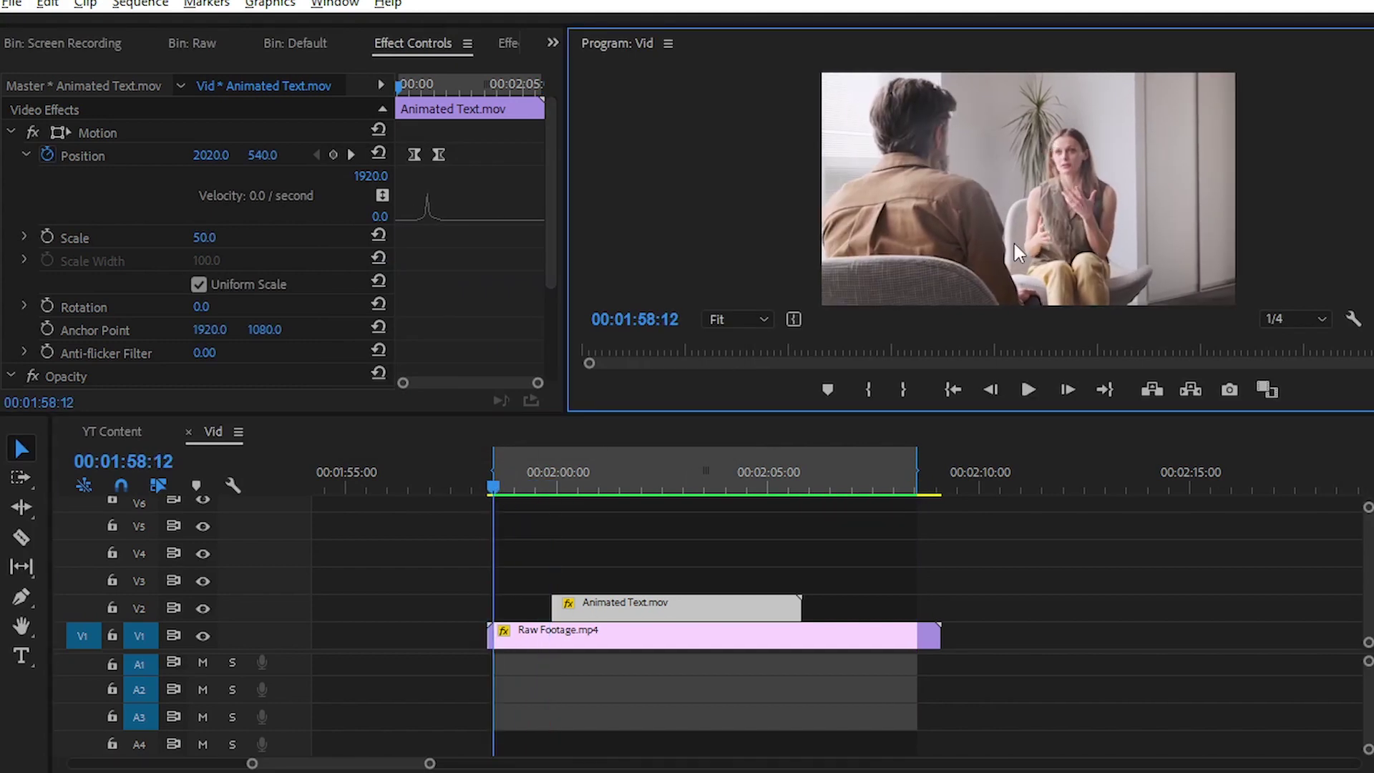
# Play the rendered split screen in the maximized Program monitor, then stop playback and restore the workspace layout
pyautogui.press('`')
pyautogui.press('space')
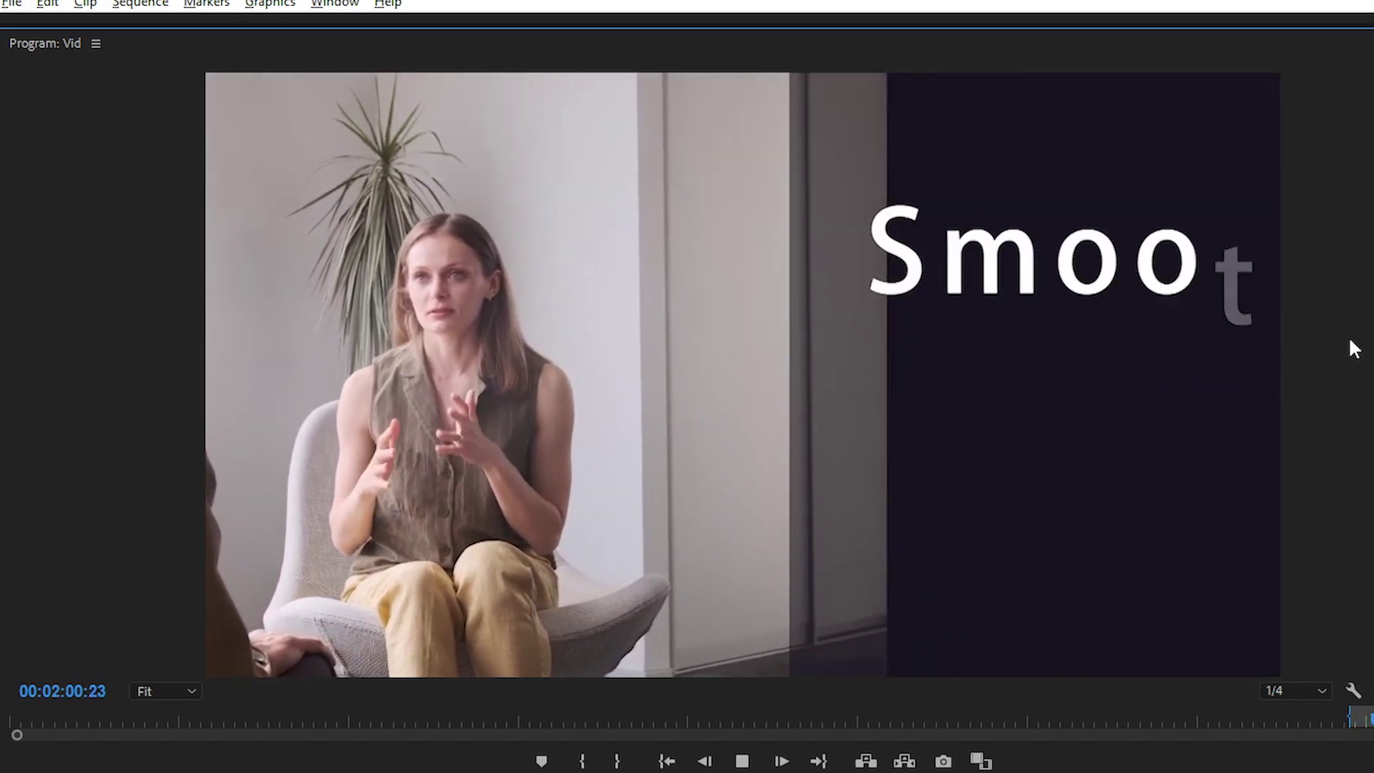
pyautogui.press('`')
pyautogui.press('space')
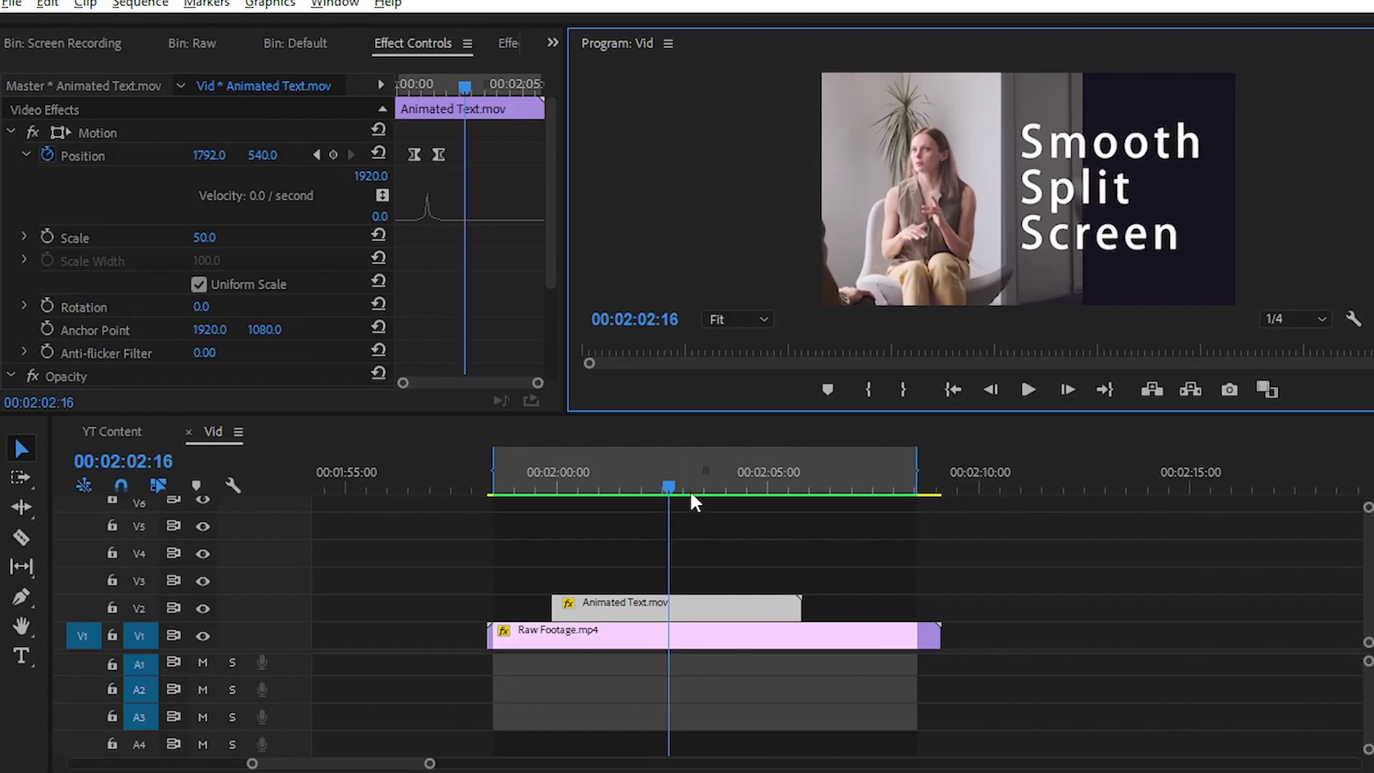
# Delay the Animated Text clip on V2 to start at 00:02:00:12, and play the result
pyautogui.moveTo(668, 489); pyautogui.dragTo(577, 493)
pyautogui.moveTo(625, 619); pyautogui.dragTo(672, 617)
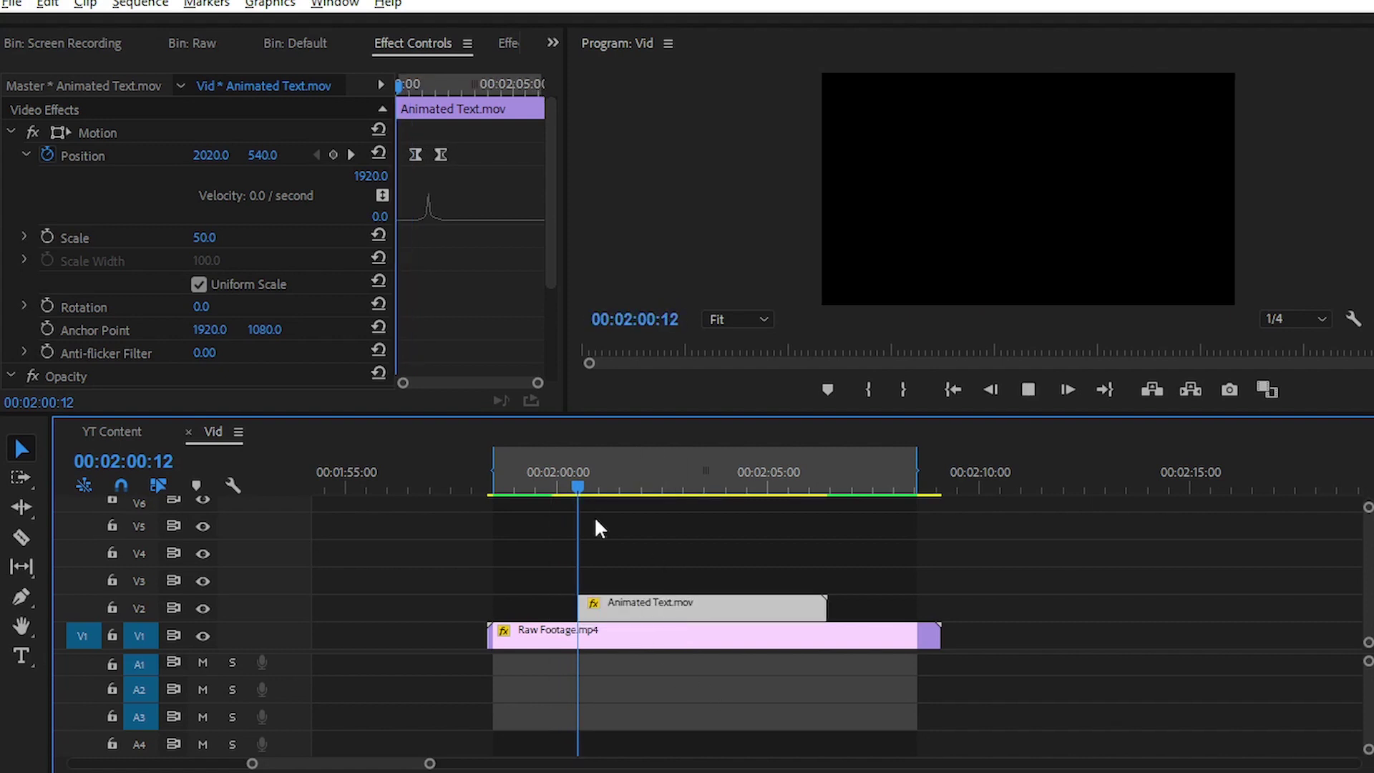
pyautogui.moveTo(572, 479); pyautogui.dragTo(542, 478)
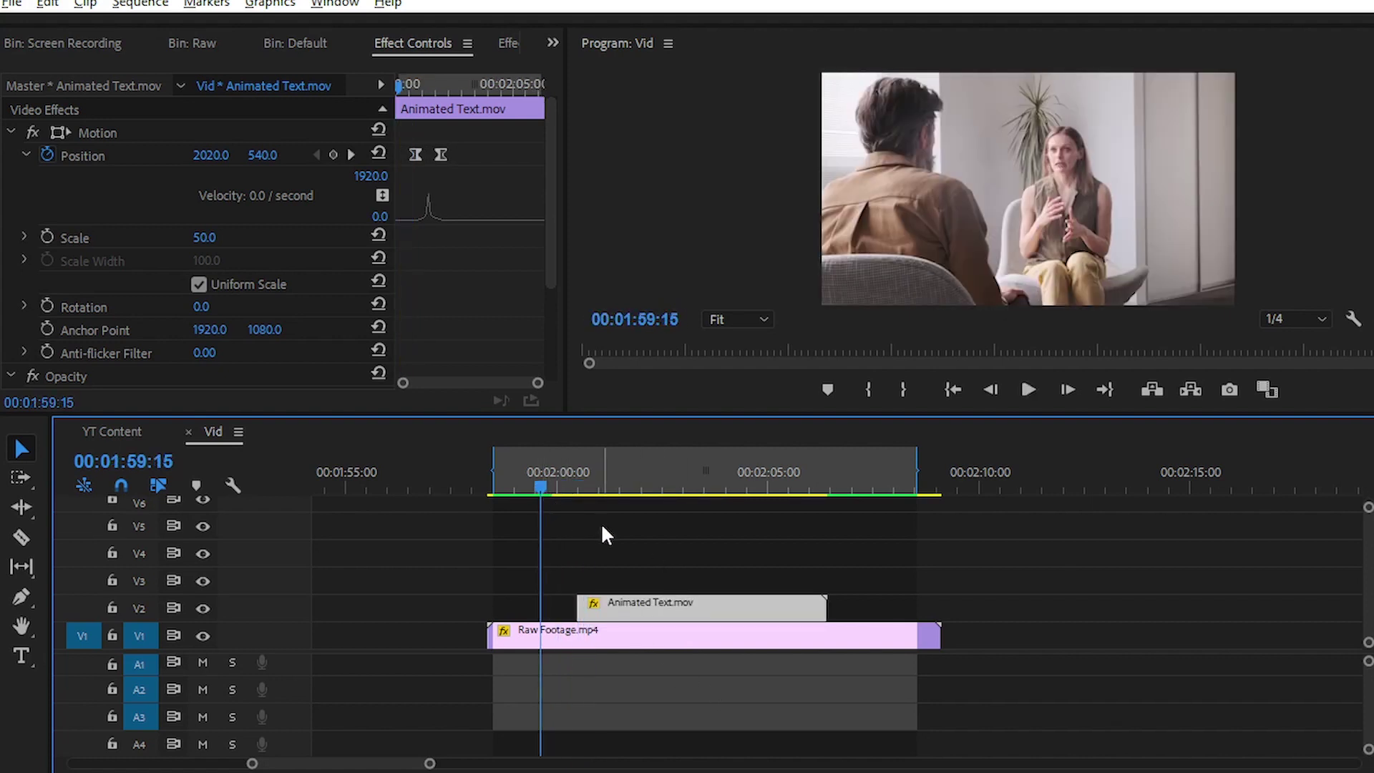
# Find the Directional Blur effect and apply it to both the Raw Footage clip and the Animated Text clip
pyautogui.hotkey('shift', '7')
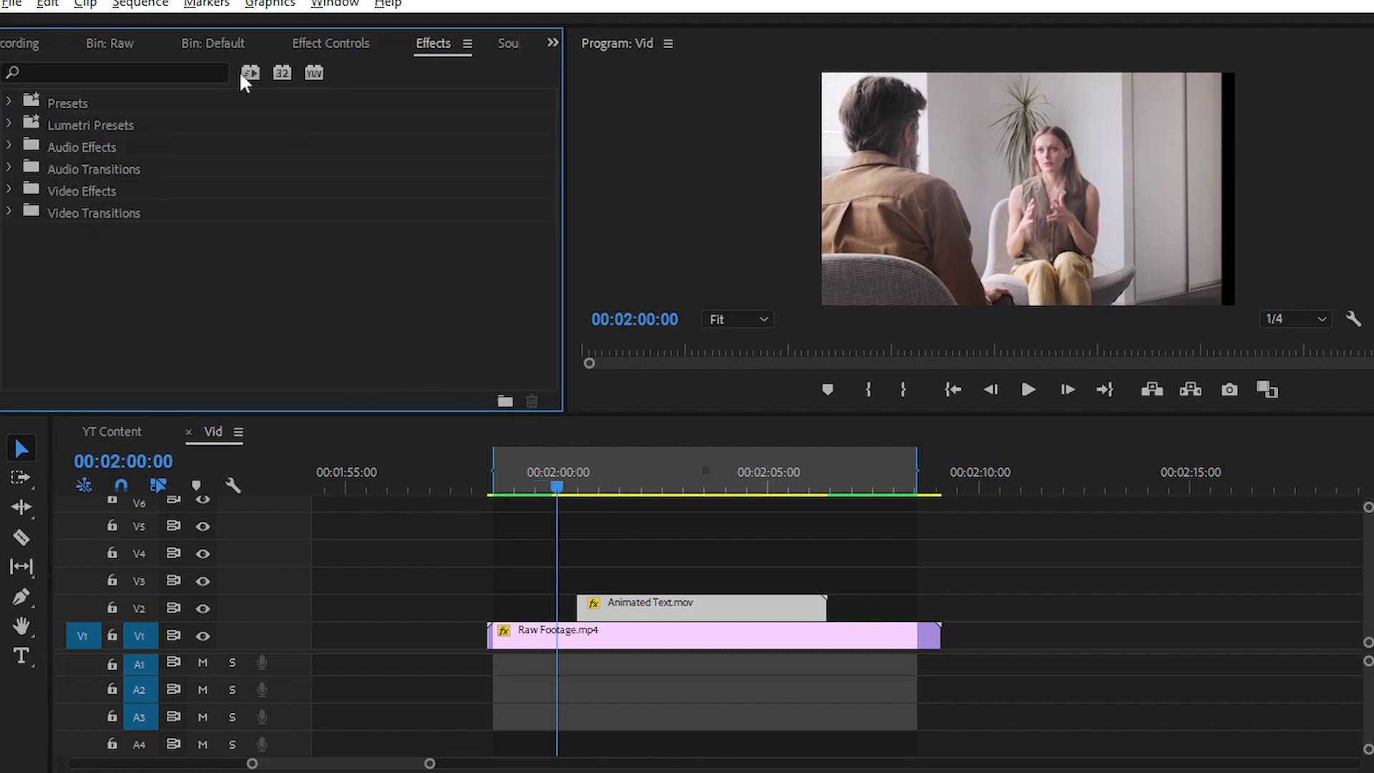
pyautogui.click(94, 70)
pyautogui.write('directional')
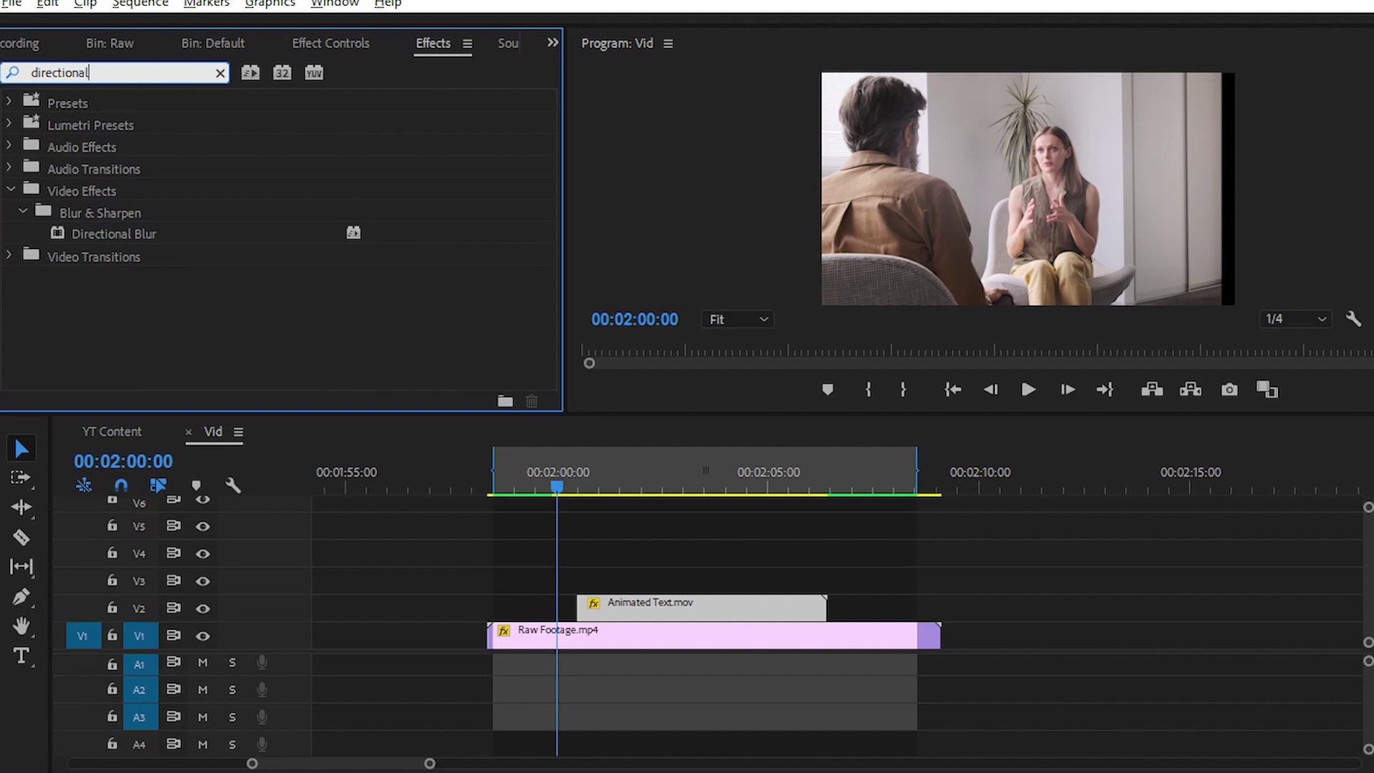
pyautogui.click(142, 237)
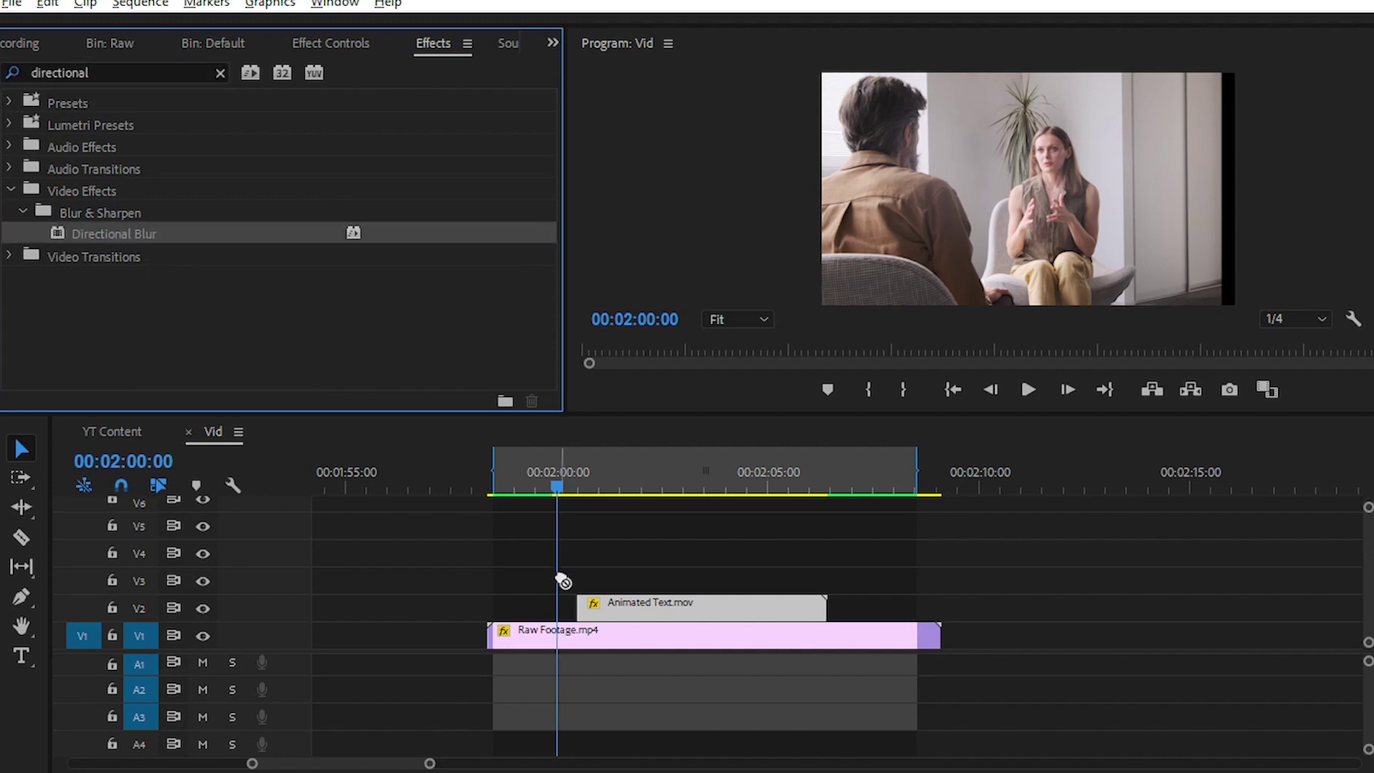
pyautogui.moveTo(564, 581); pyautogui.dragTo(569, 635)
pyautogui.moveTo(114, 235); pyautogui.dragTo(599, 605)
# Keyframe the text's Directional Blur at 00:02:01:07, at its first Position keyframe, with Direction 85° and Blur Length 52
pyautogui.click(350, 44)
pyautogui.scroll(-5, 483, 273)
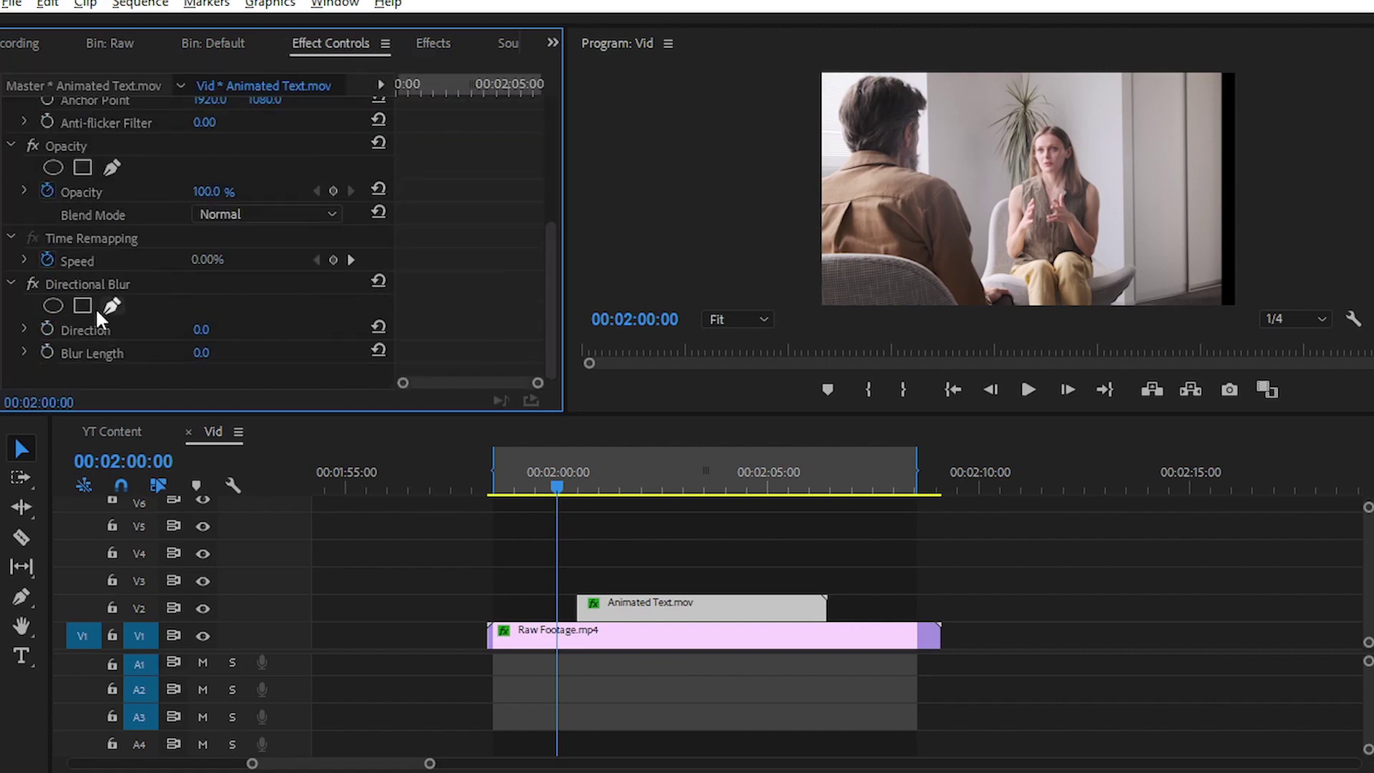
pyautogui.click(92, 352)
pyautogui.moveTo(556, 489); pyautogui.dragTo(615, 494)
pyautogui.moveTo(202, 329)
pyautogui.mouseDown()
pyautogui.moveTo(257, 329)
pyautogui.moveTo(240, 352)
pyautogui.moveTo(219, 329)
pyautogui.mouseUp()
pyautogui.scroll(5, 475, 260)
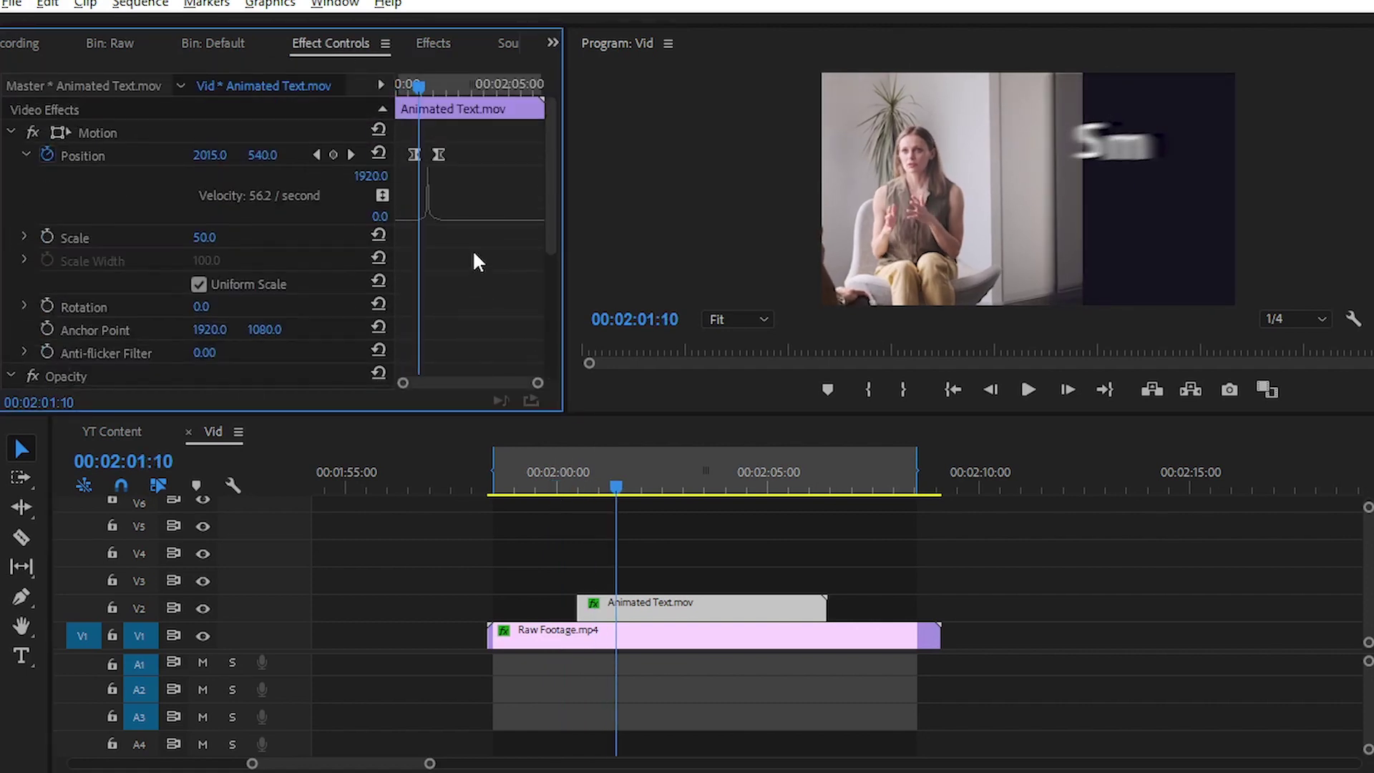
pyautogui.press('Left')
pyautogui.press('Left')
pyautogui.press('Left')
pyautogui.scroll(-3, 455, 329)
pyautogui.scroll(-1, 443, 344)
pyautogui.moveTo(417, 355); pyautogui.dragTo(414, 354)
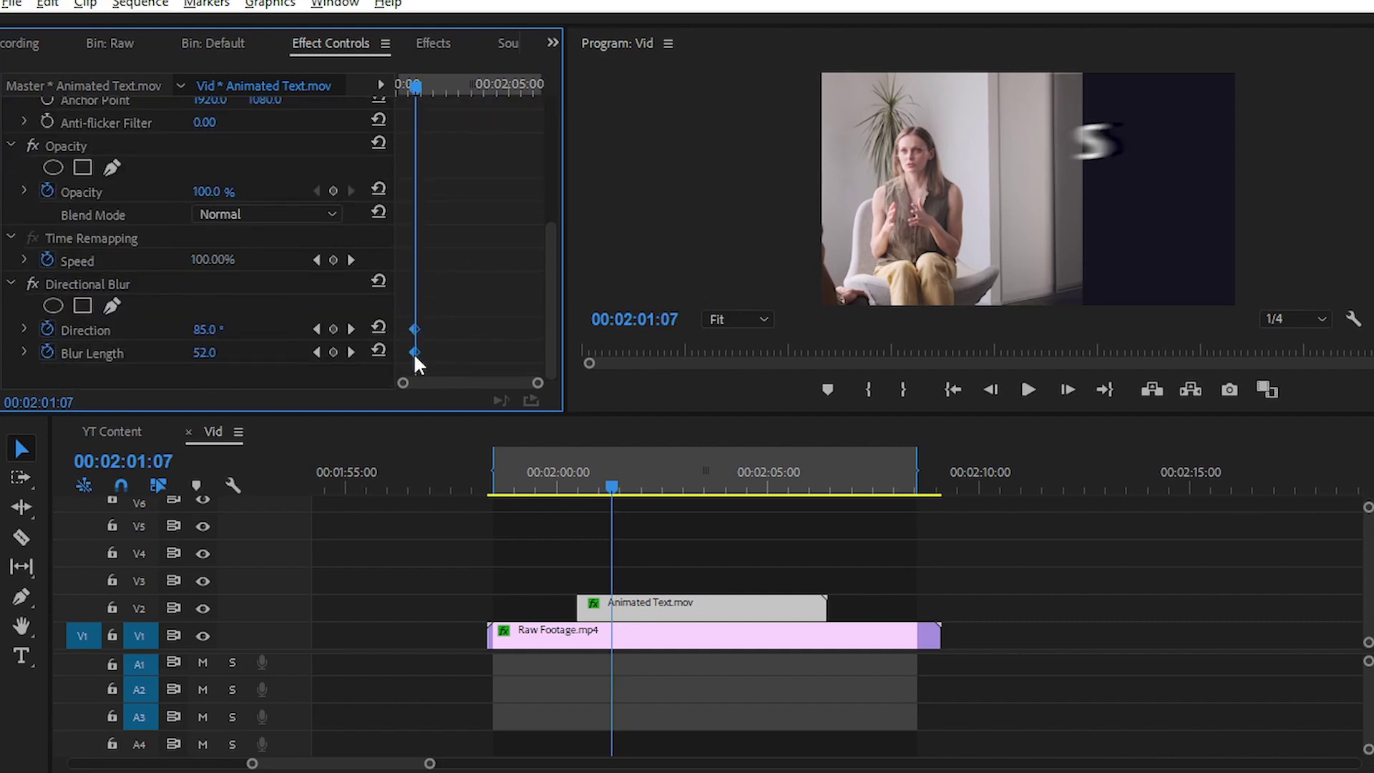
# Add Directional Blur keyframes at 00:02:02:06 with Direction and Blur Length at 0, and ease all the text's blur keyframes
pyautogui.scroll(5, 413, 215)
pyautogui.moveTo(413, 86); pyautogui.dragTo(439, 85)
pyautogui.scroll(-3, 243, 358)
pyautogui.rightClick(438, 352)
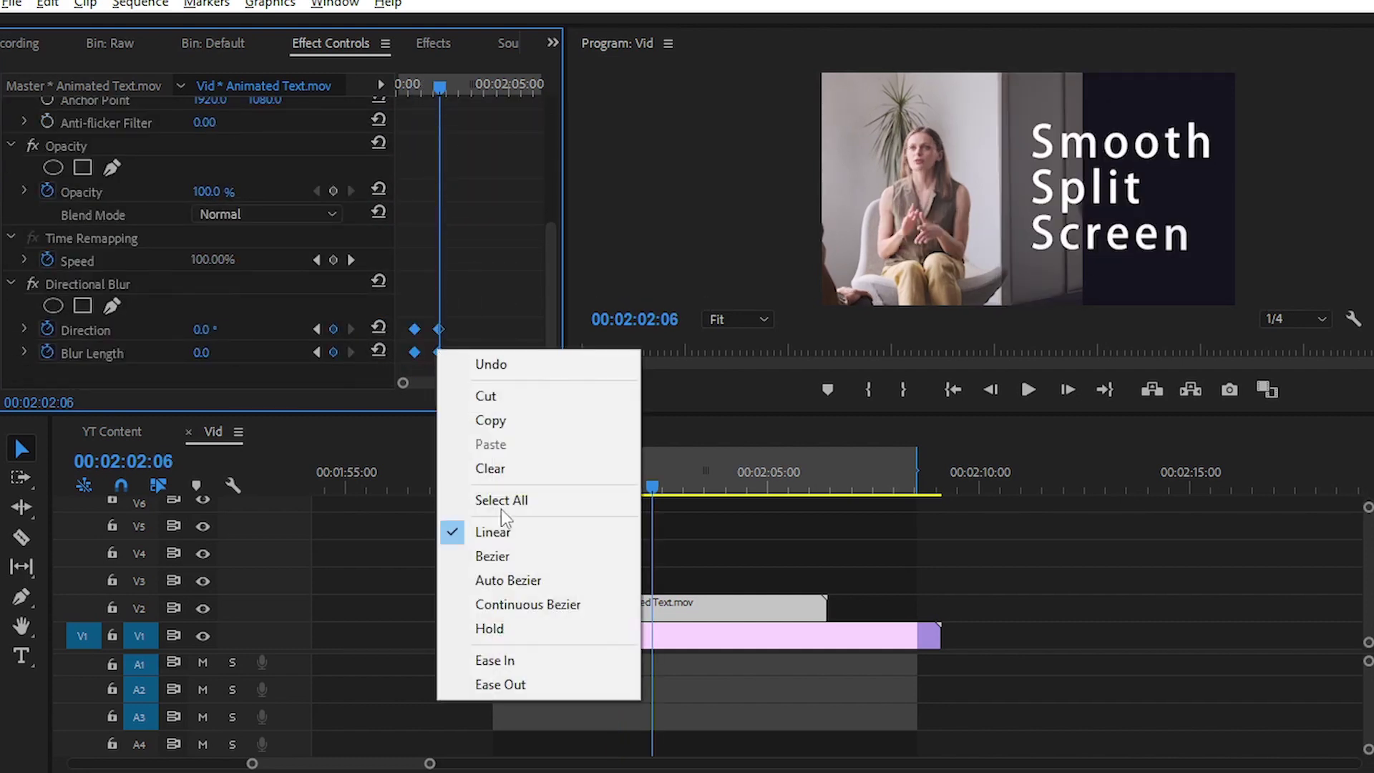
pyautogui.click(501, 662)
pyautogui.press('j')
# Lower the Blur Length at the text's first blur keyframe at 00:02:01:07, and play the text's slide to check it
pyautogui.click(416, 86)
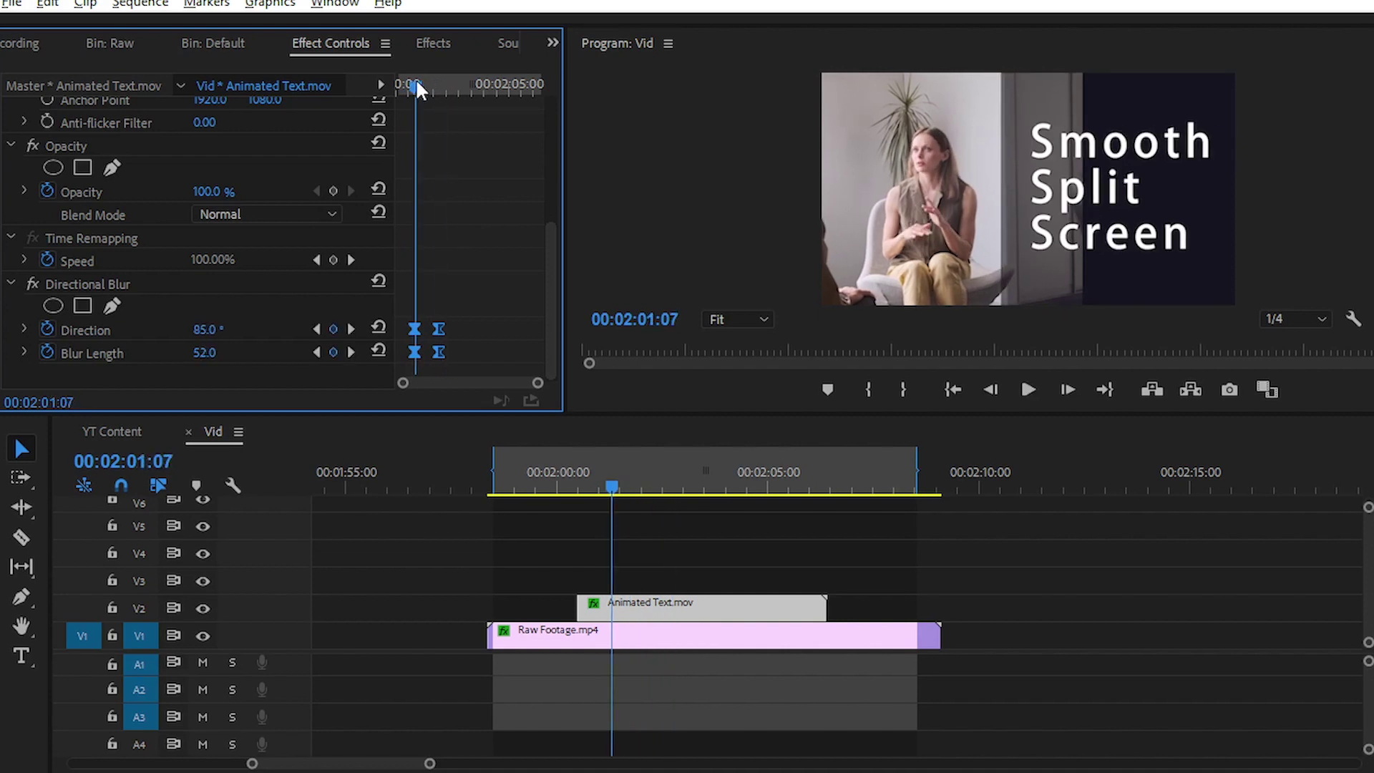
pyautogui.moveTo(204, 352)
pyautogui.mouseDown()
pyautogui.moveTo(276, 370)
pyautogui.moveTo(227, 358)
pyautogui.mouseUp()
pyautogui.click(402, 88)
pyautogui.press('space')
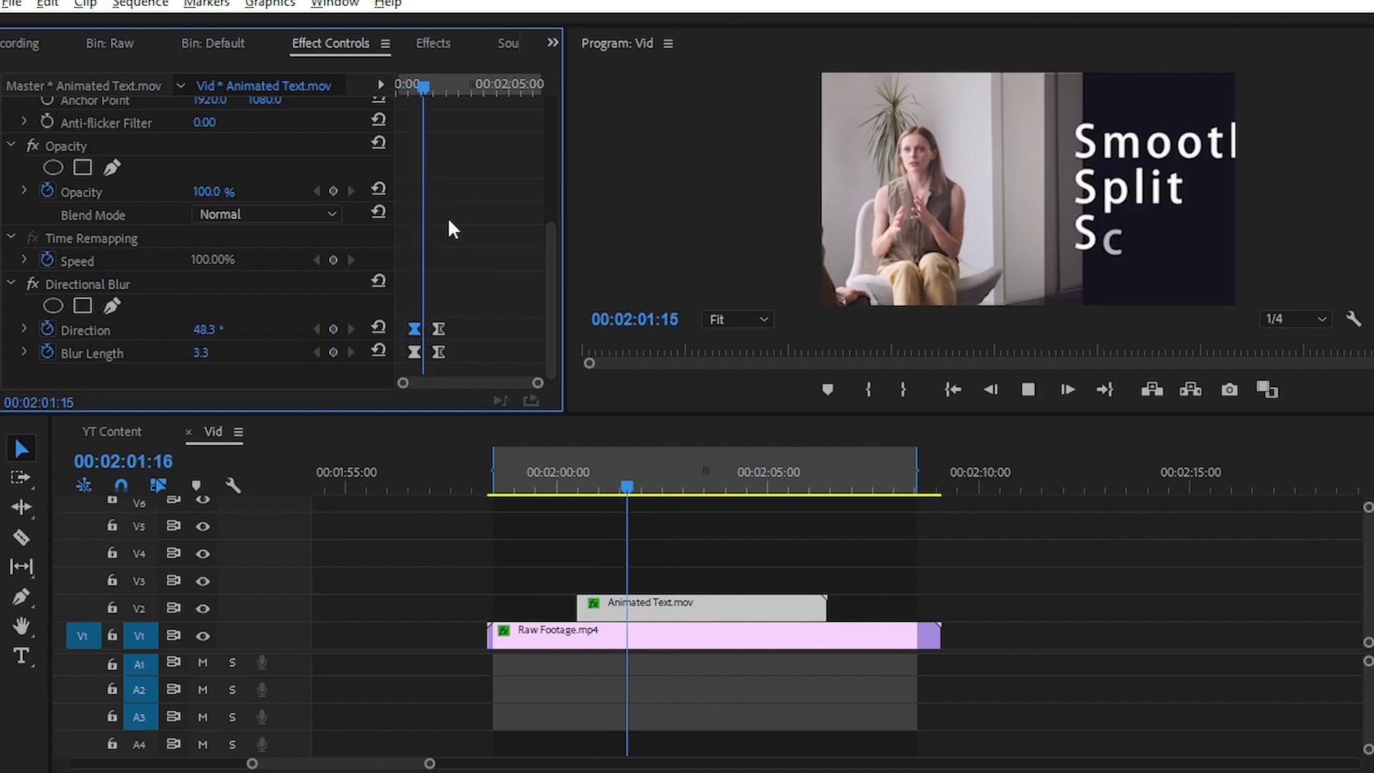
pyautogui.click(412, 88)
pyautogui.press('space')
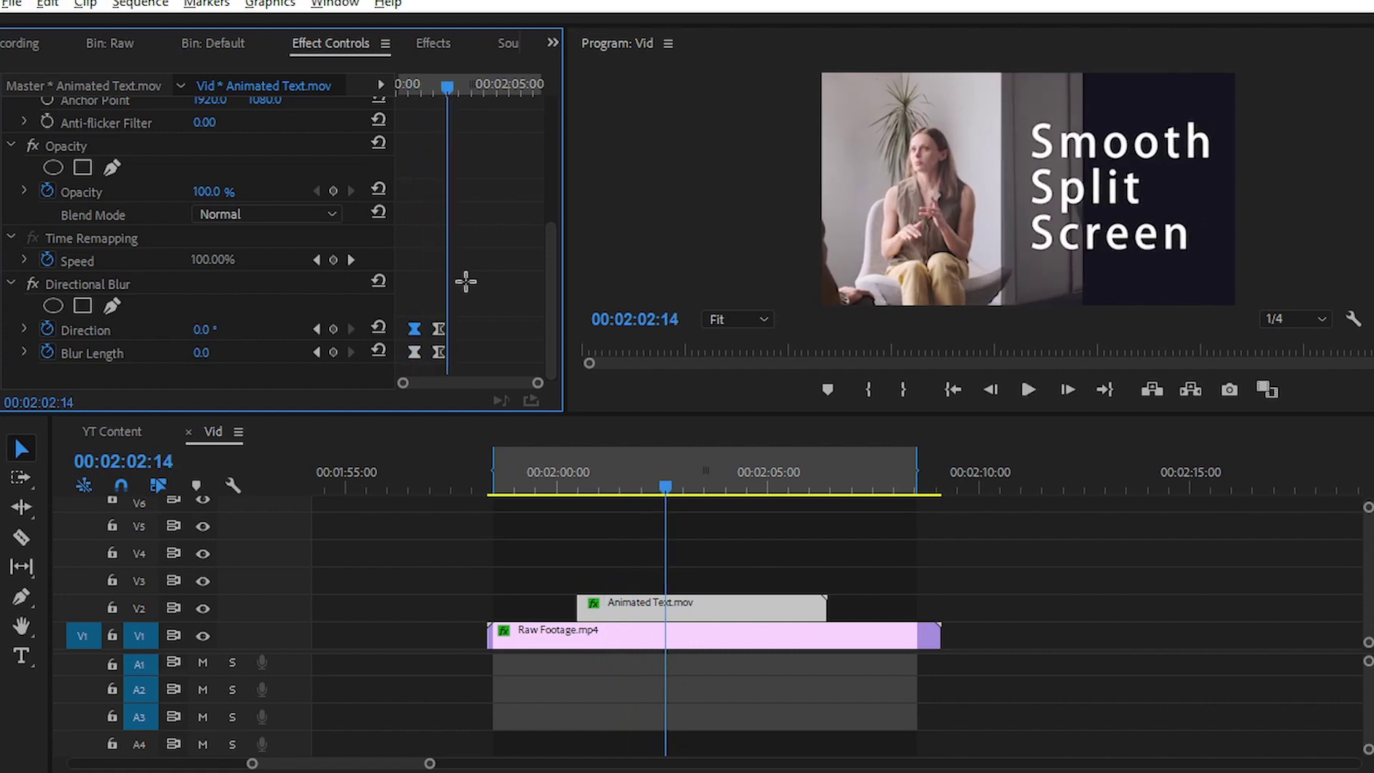